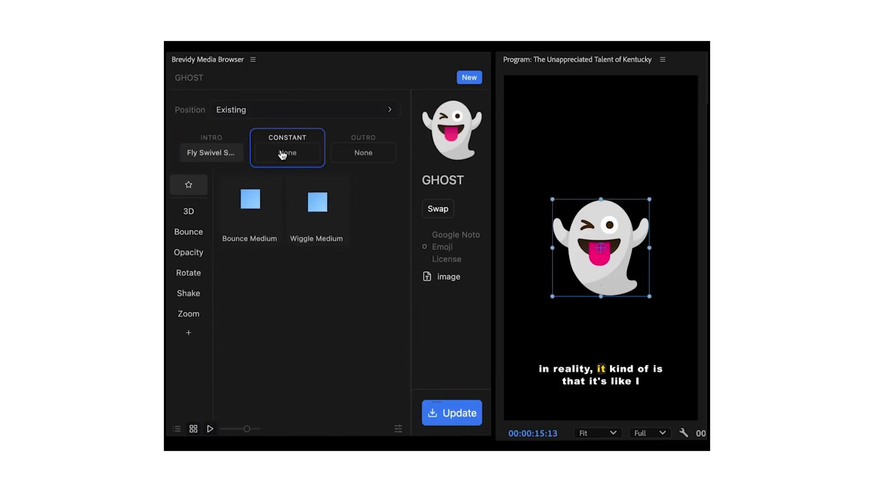
Set the ghost's constant animation to 3D Swivel Rotate and its outro to Slide Down Medium
click(190, 211)
click(262, 297)
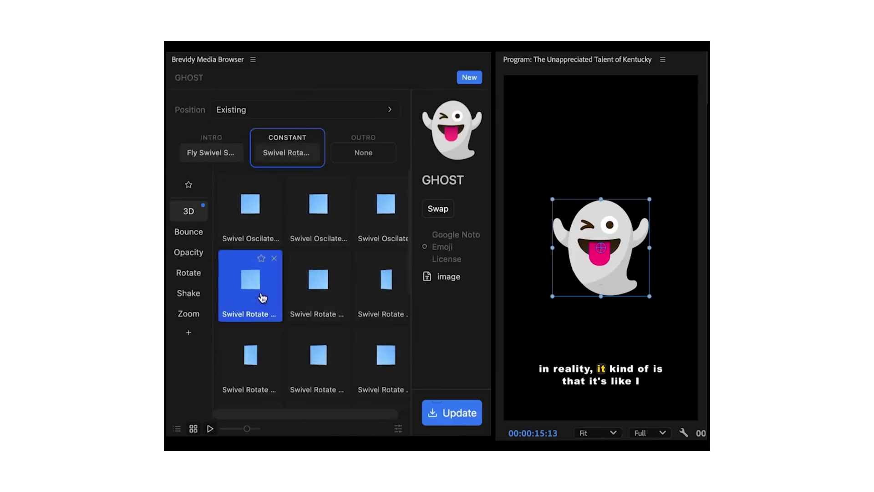
click(374, 146)
click(190, 276)
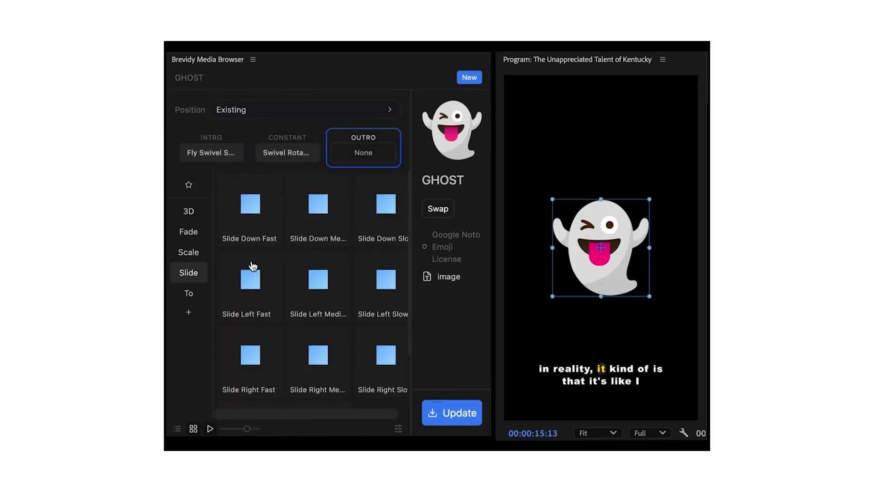
click(314, 227)
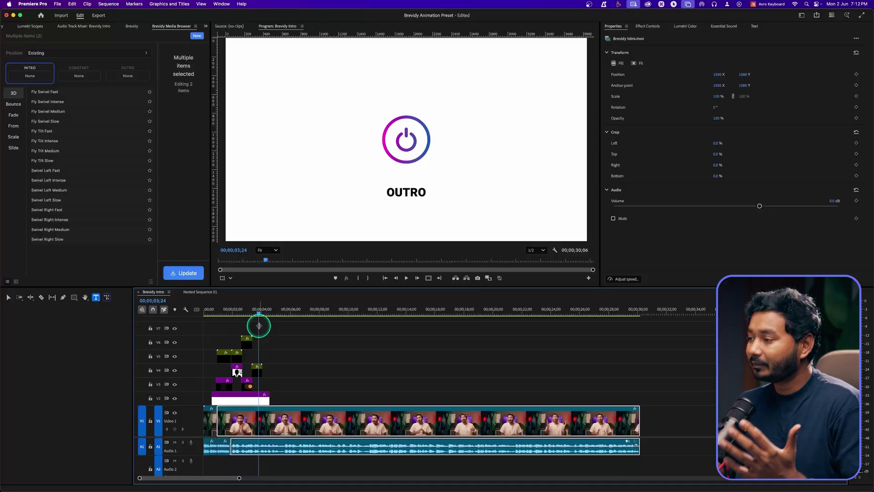
Play the intro from about 1 second, stopping at 04;27 on the talking-head clip
click(225, 312)
key(space)
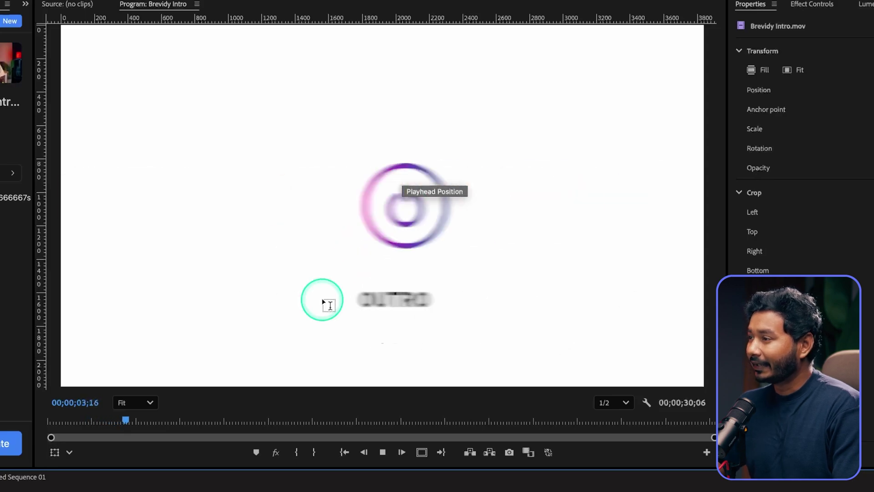
key(space)
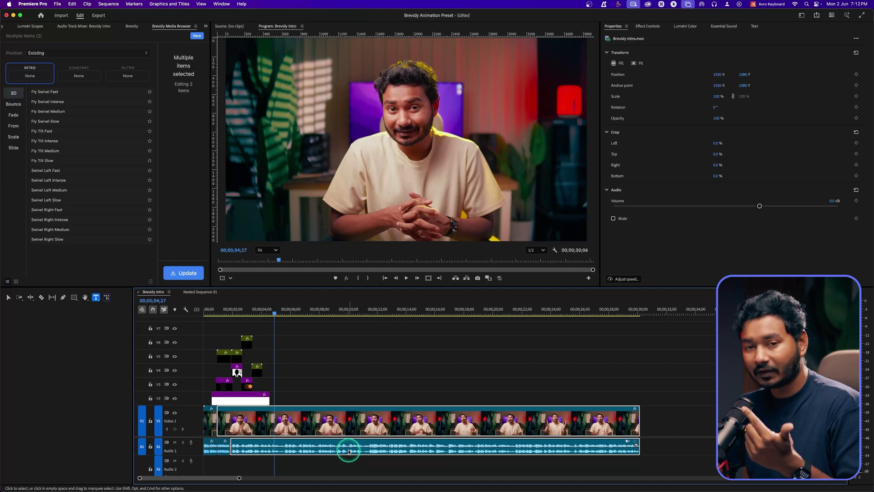
Open the Brevidy Media Browser extension from the Window menu
click(222, 7)
mouse_move(239, 38)
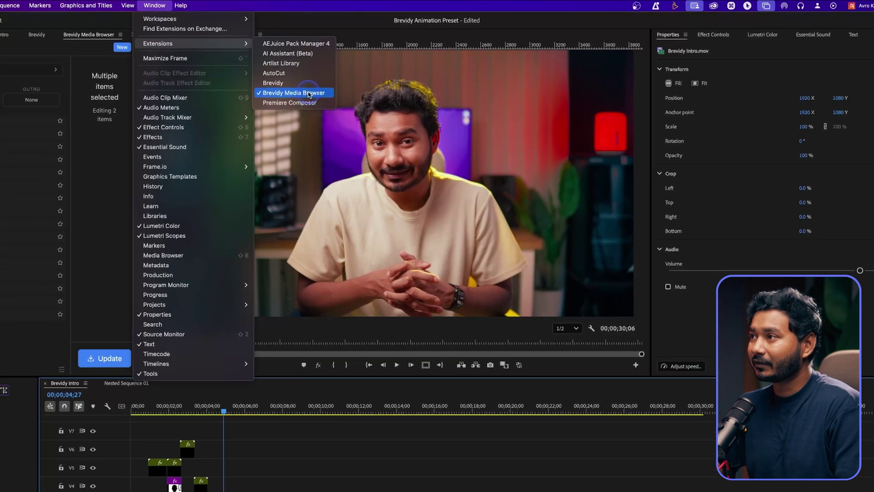
click(294, 105)
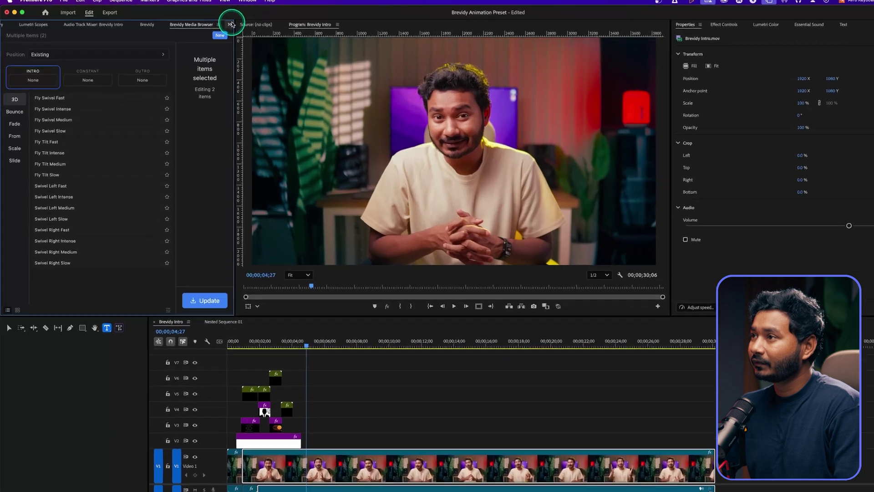
Open the Assets bin in the Project panel and show its items in icon view
click(206, 26)
click(220, 40)
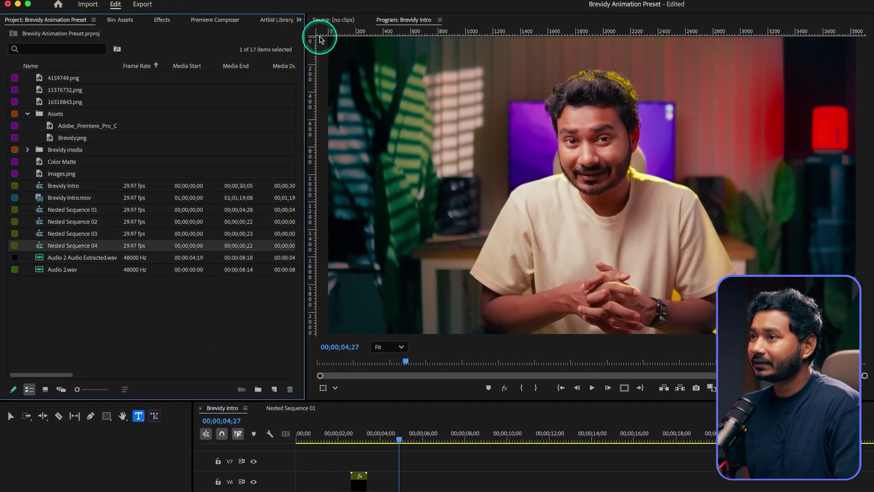
double_click(56, 114)
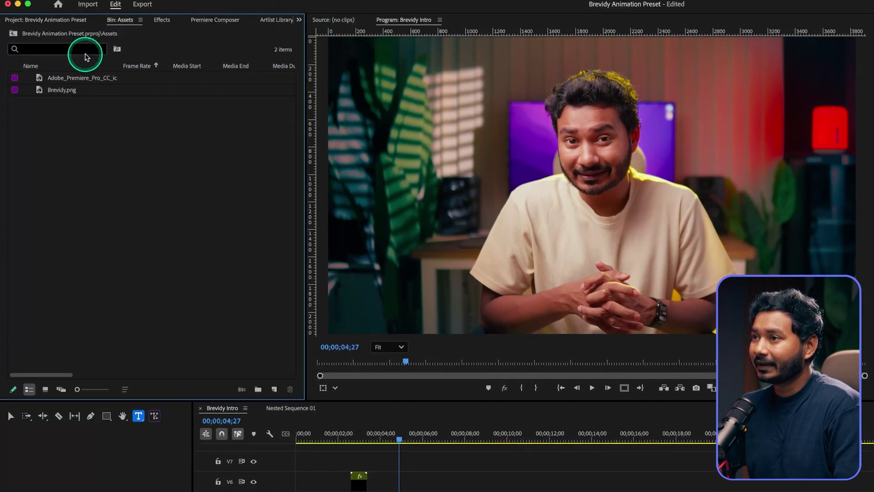
click(86, 78)
click(46, 389)
click(351, 462)
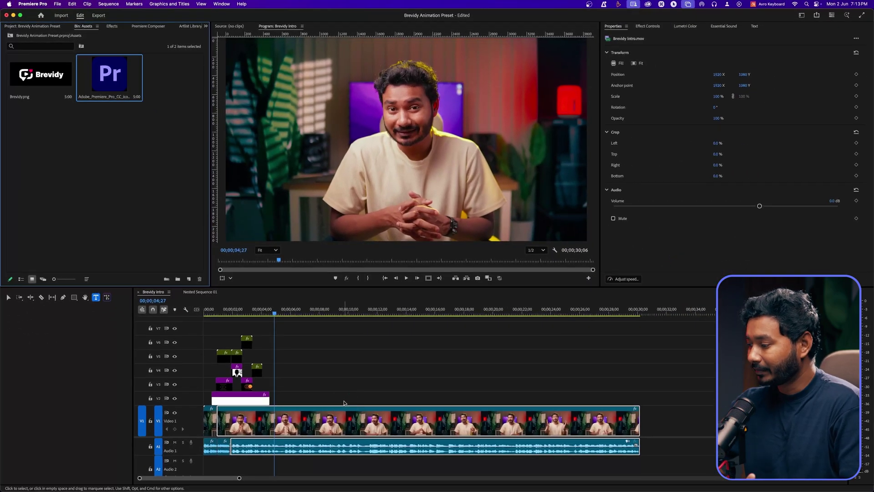
Create a 3840×2160 white (FFFFFF) colour matte named Color Matte
click(188, 278)
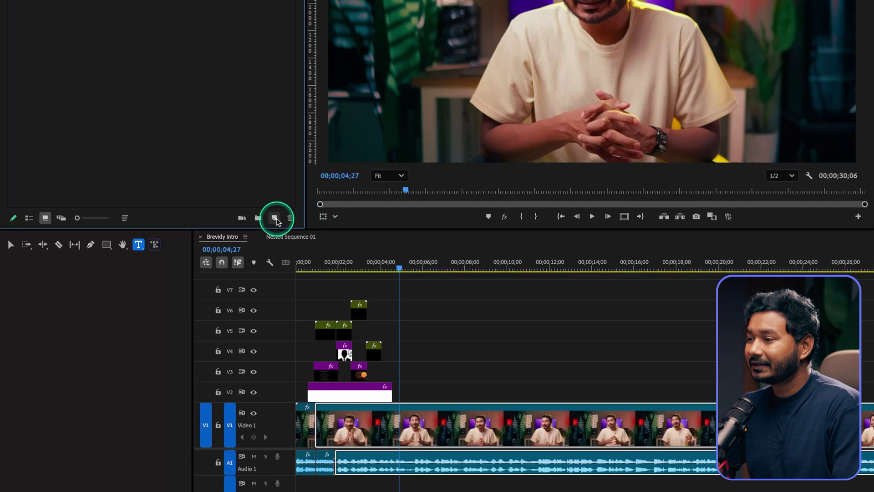
click(322, 271)
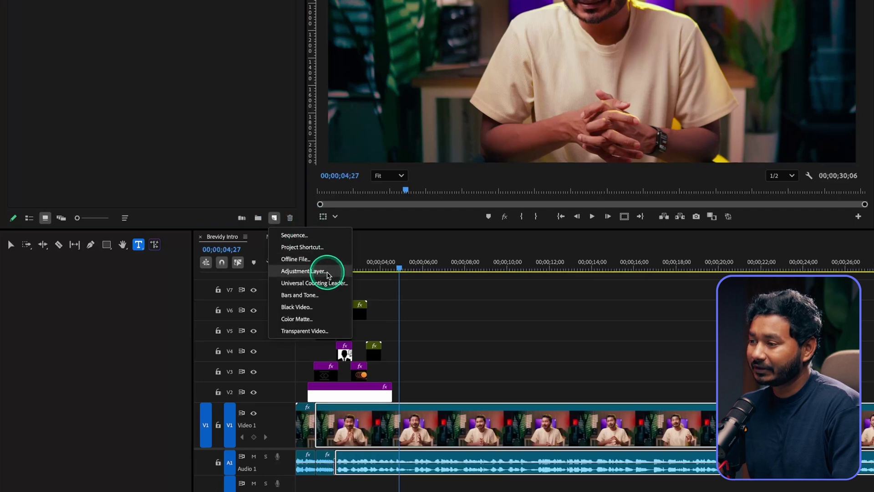
click(324, 318)
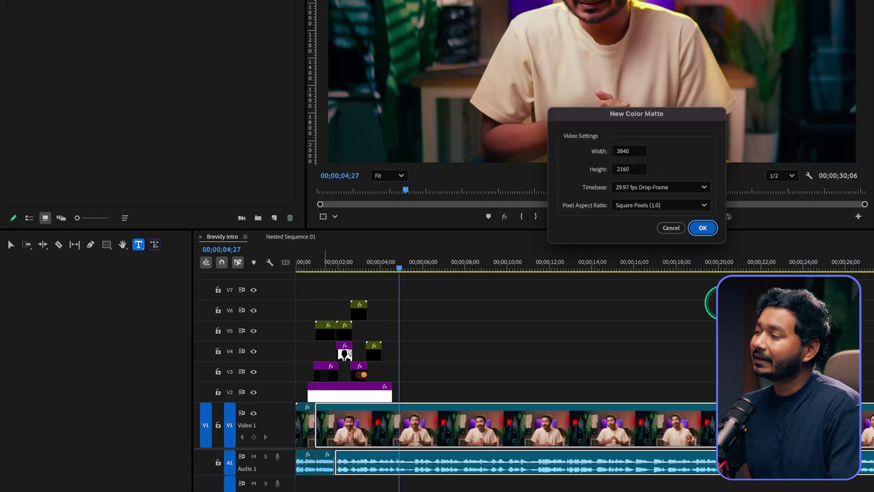
click(703, 228)
drag(593, 185, 523, 233)
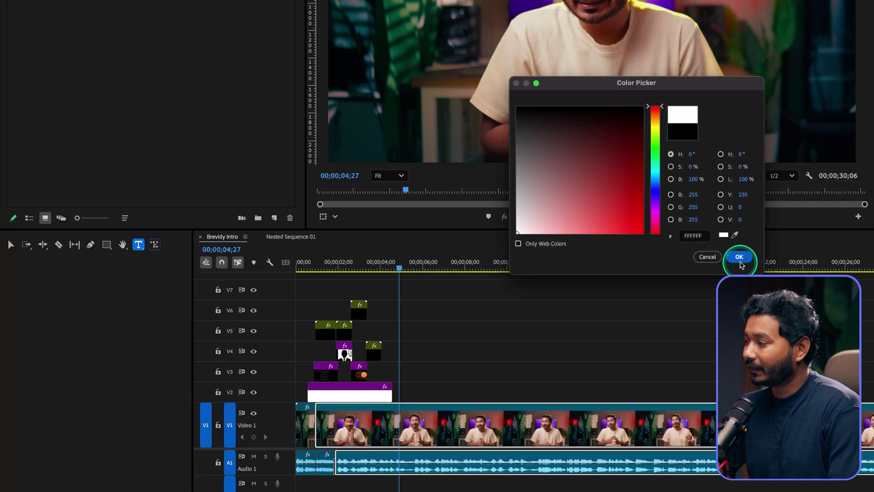
click(739, 257)
click(663, 197)
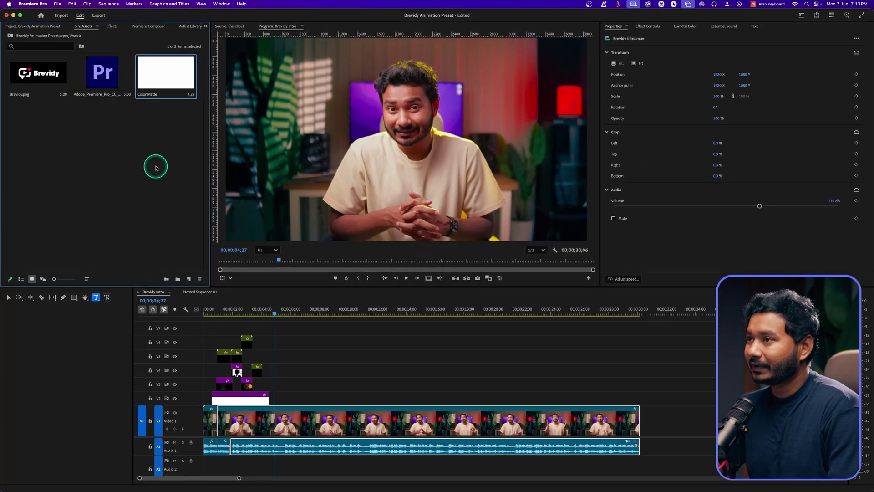
Drop the Color Matte onto V2 after the first white clip, play it back, and select it
drag(214, 227, 281, 395)
click(273, 313)
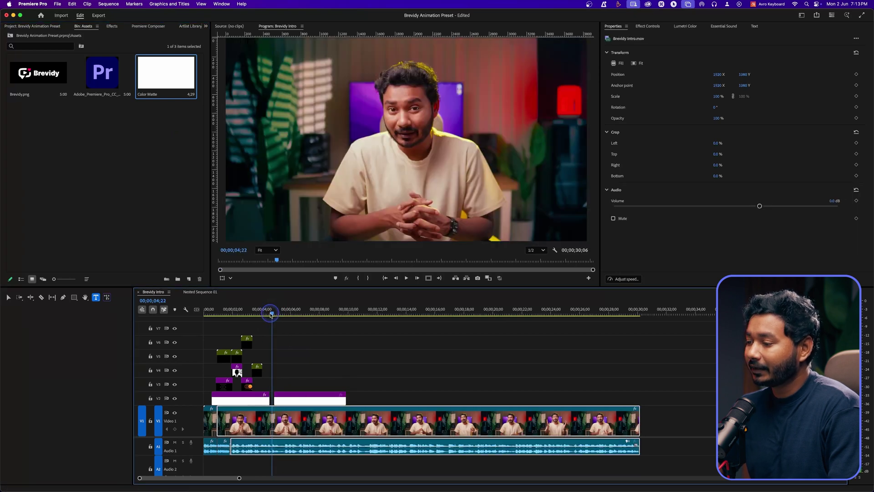
key(space)
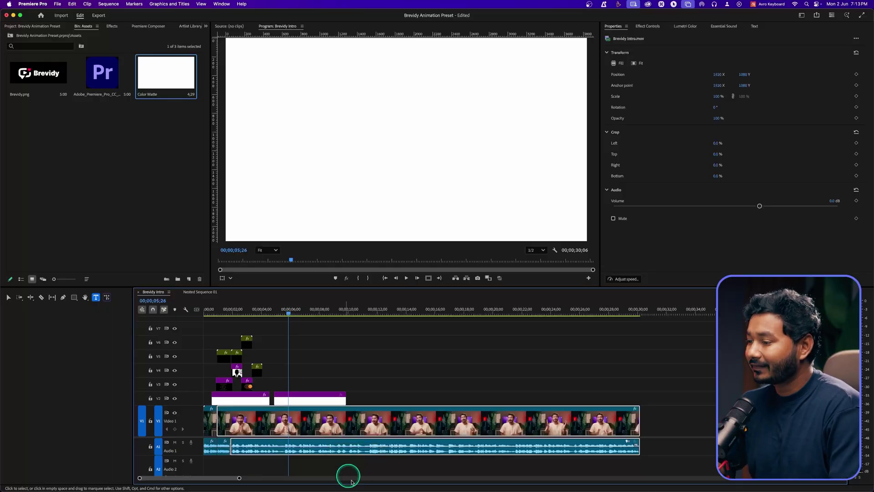
click(329, 398)
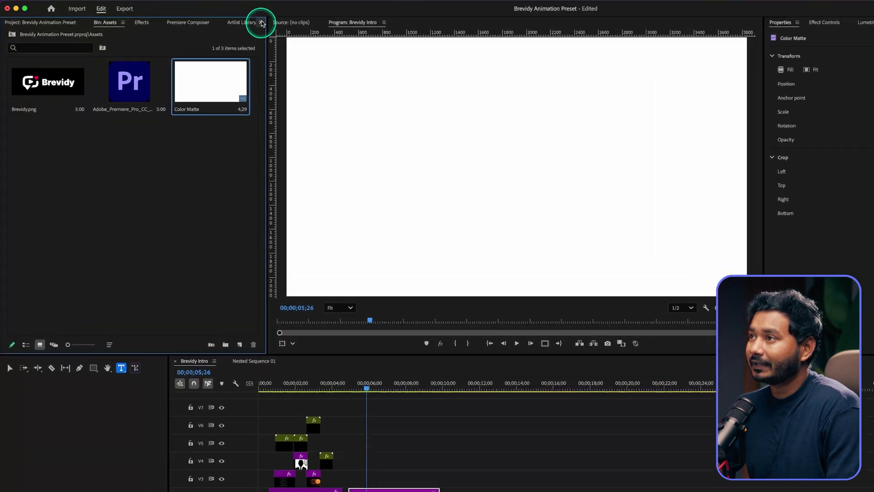
Apply a Slide Up Medium intro to the second Color Matte from the Brevidy browser
click(205, 25)
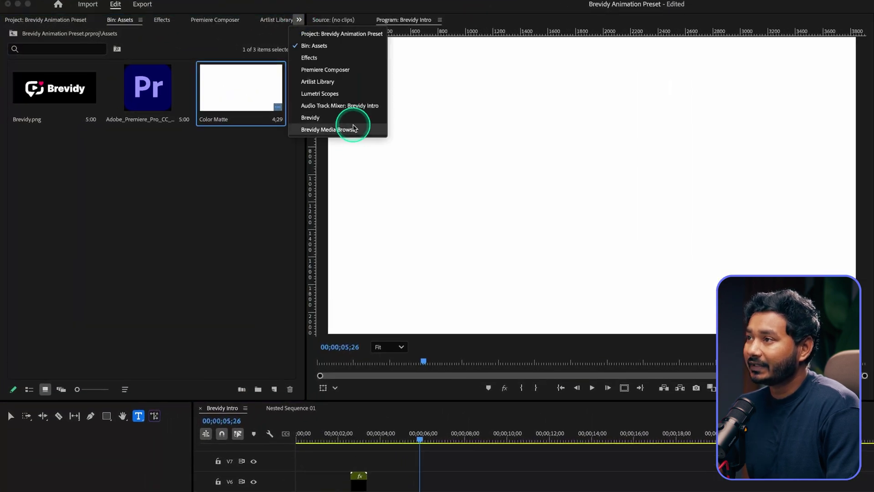
click(337, 129)
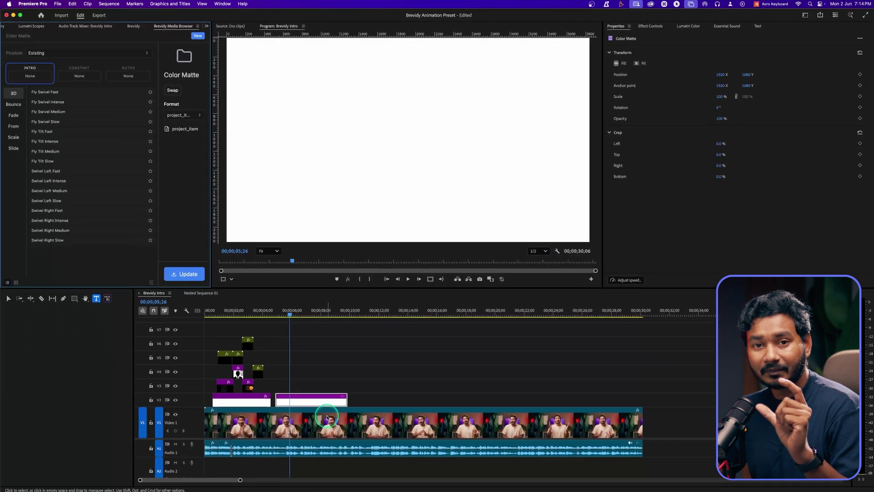
click(325, 416)
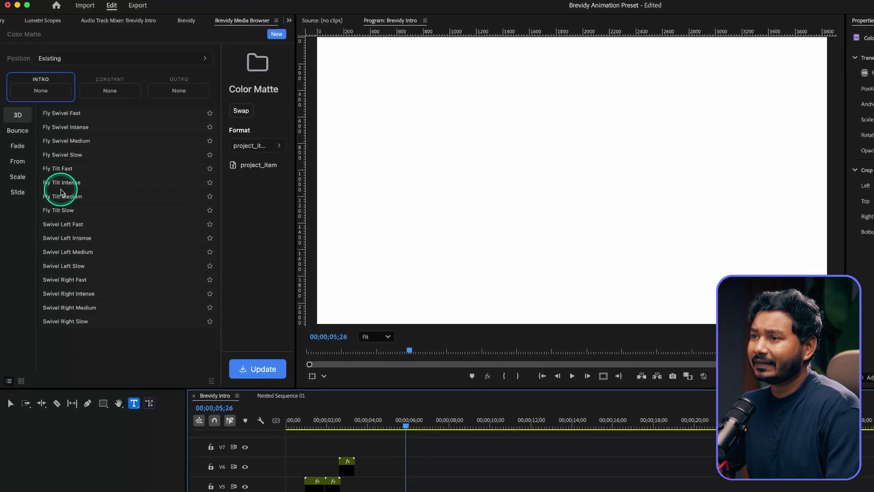
click(17, 193)
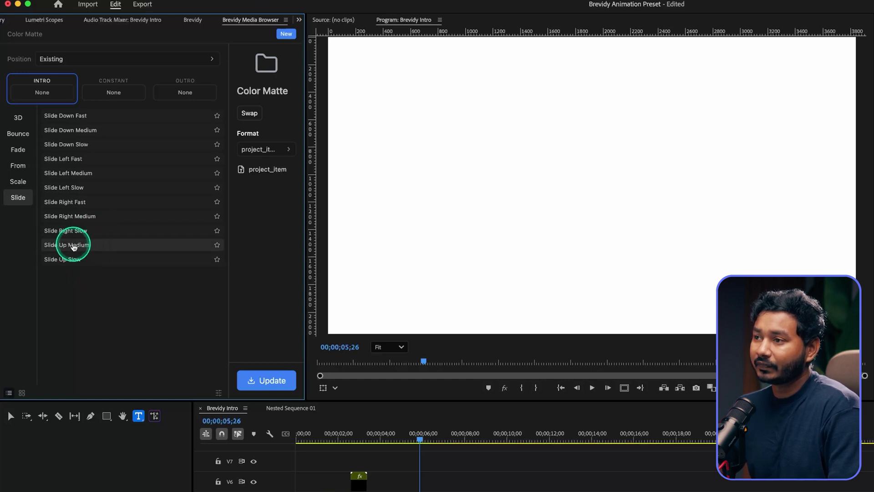
click(73, 247)
click(267, 380)
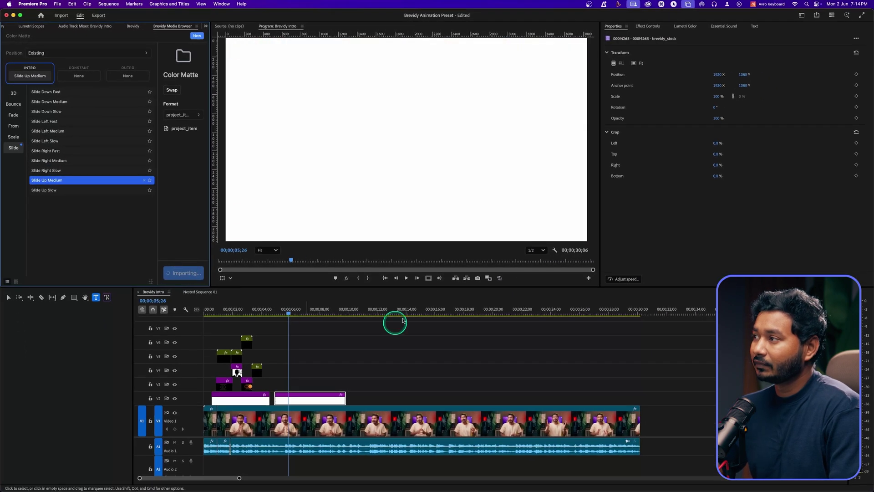
Play back the matte sliding up over the speaker and reselect the clip
click(267, 313)
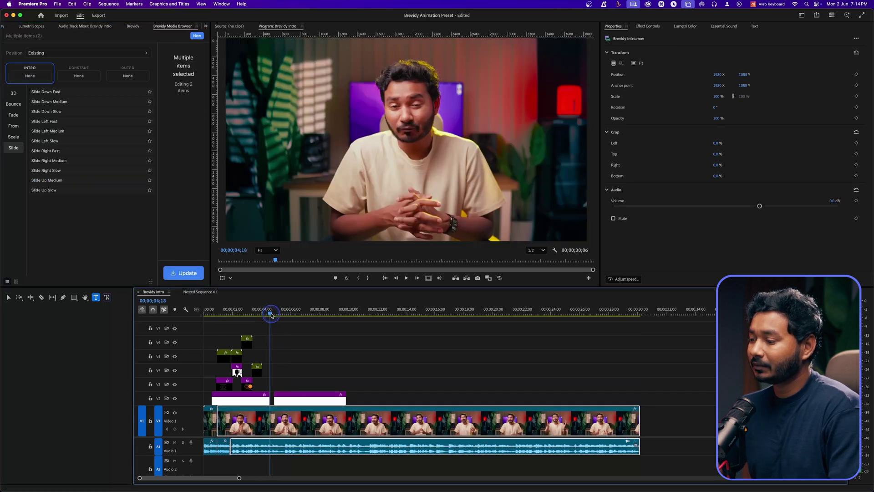
key(space)
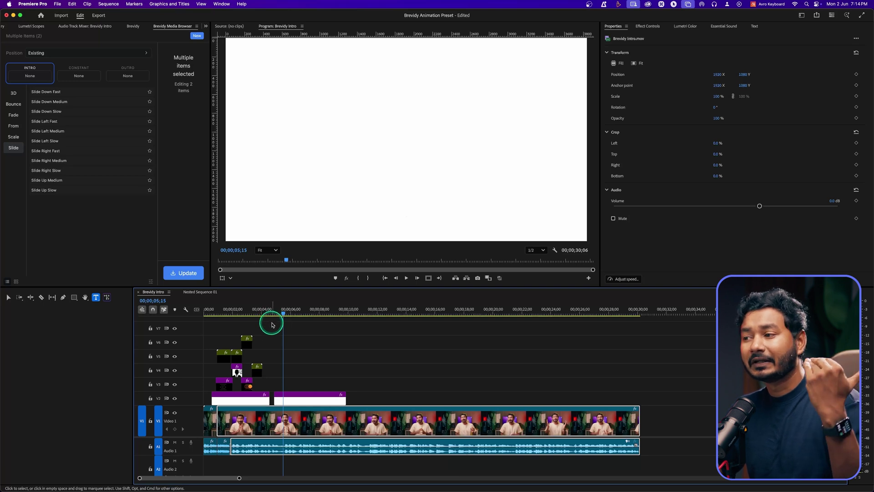
click(280, 398)
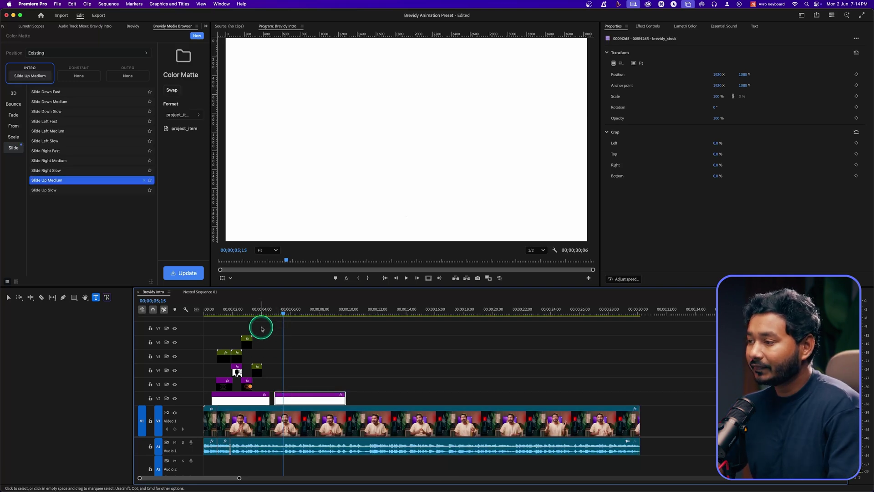
click(273, 313)
key(space)
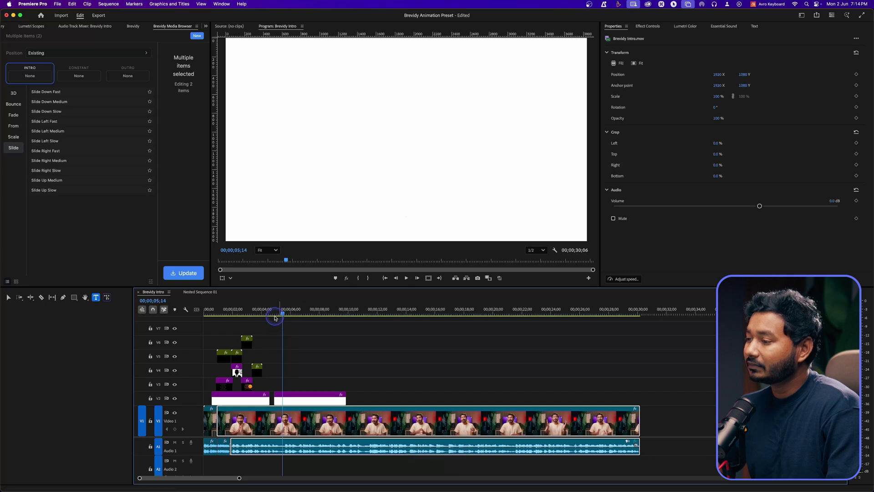
drag(279, 315, 274, 315)
click(291, 403)
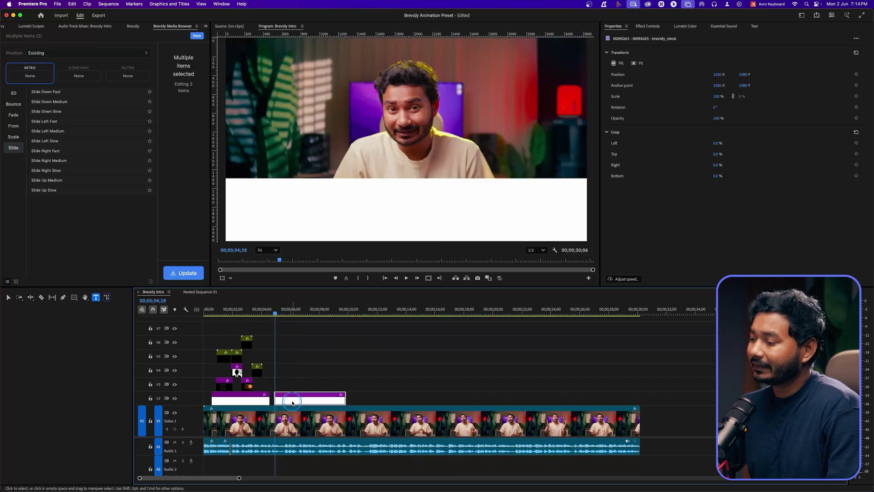
Raise the matte's Transform shutter angle to 180° and preview the blurred slide-up
click(653, 27)
click(623, 233)
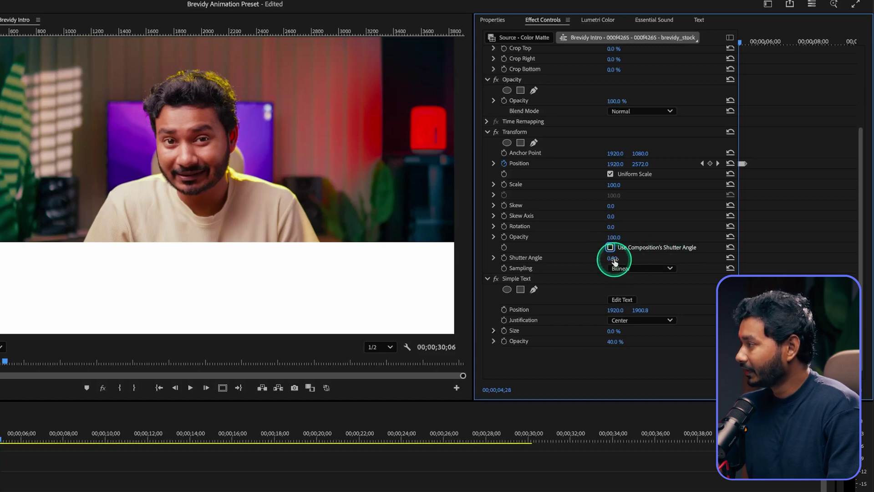
mouse_move(614, 259)
mouse_down()
mouse_move(716, 259)
mouse_move(601, 258)
mouse_move(612, 258)
mouse_up()
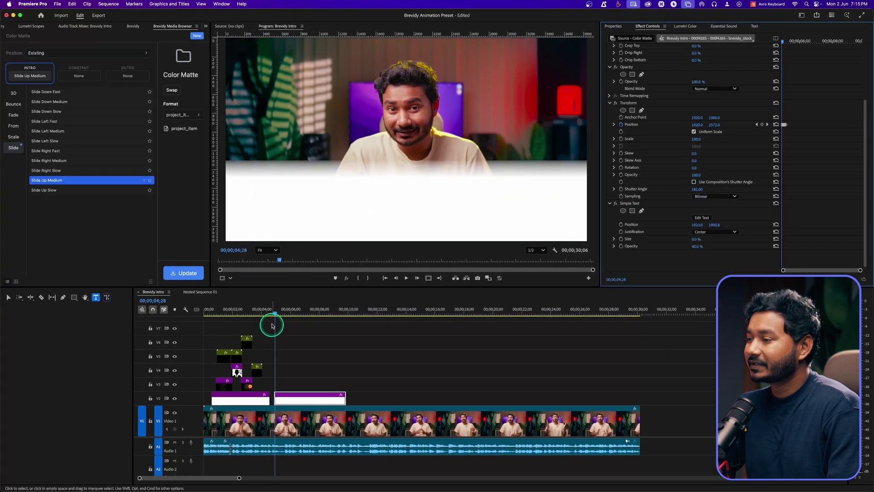
click(272, 310)
key(space)
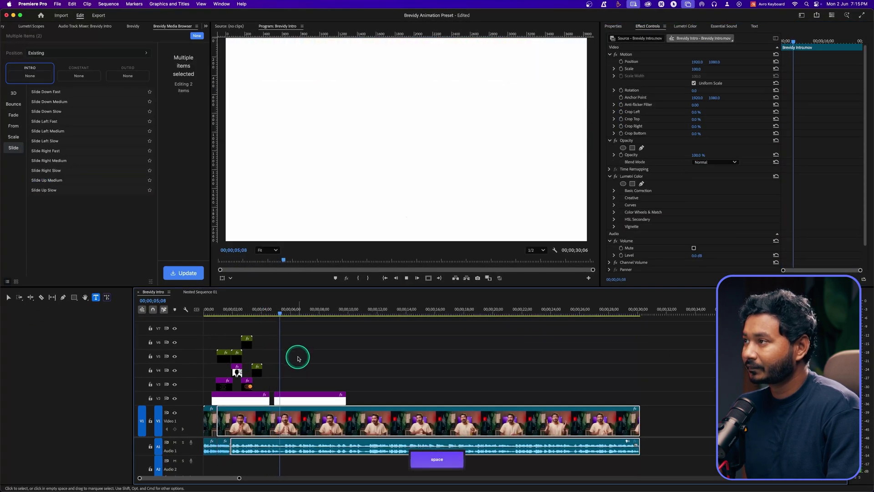
key(space)
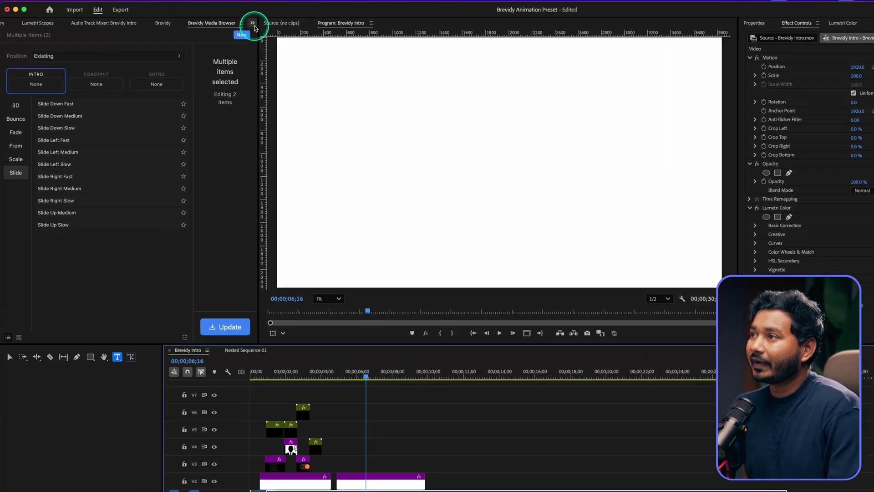
Place the Adobe_Premiere_Pro icon on V3 above the matte, trimmed to about 3;24
click(205, 26)
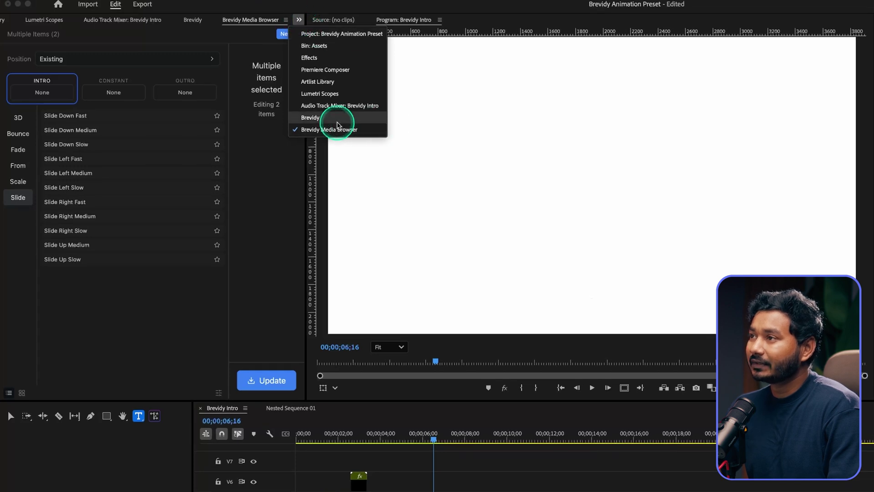
click(338, 50)
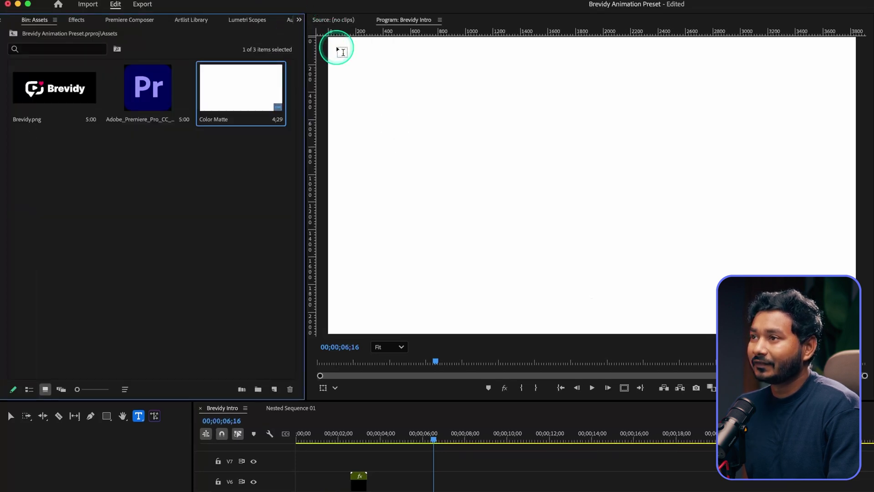
click(147, 88)
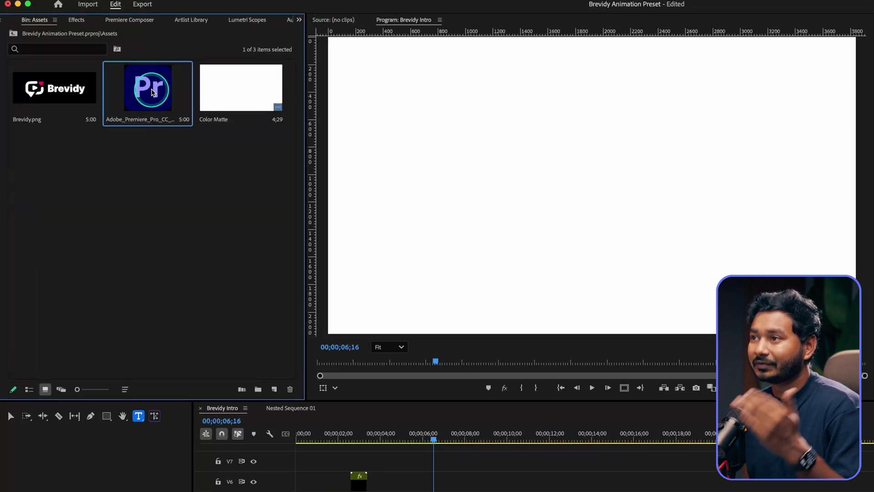
drag(153, 92, 284, 385)
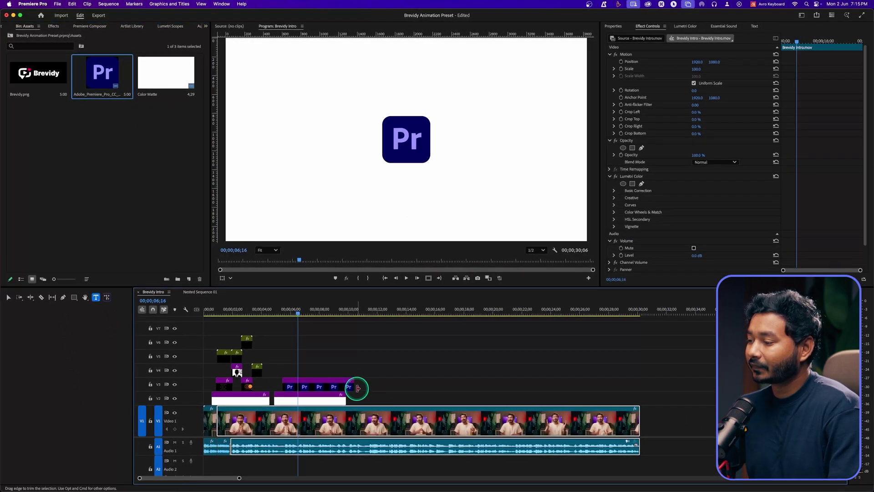
drag(357, 385, 338, 383)
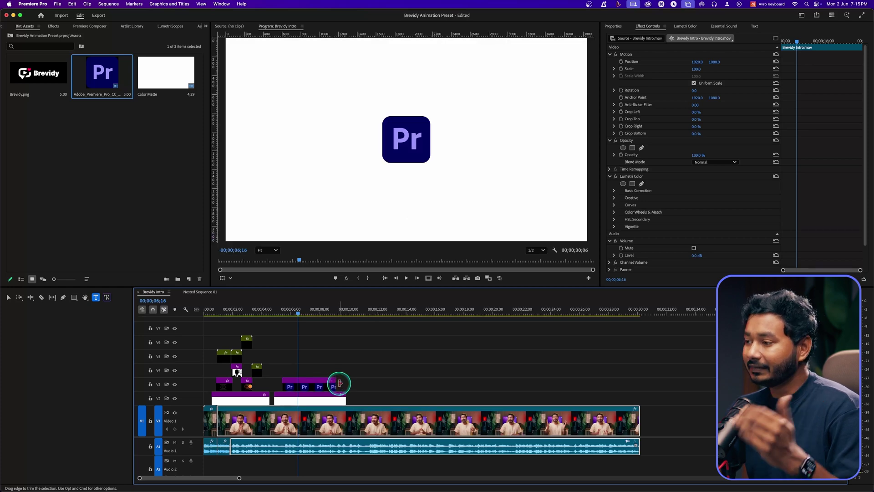
click(283, 310)
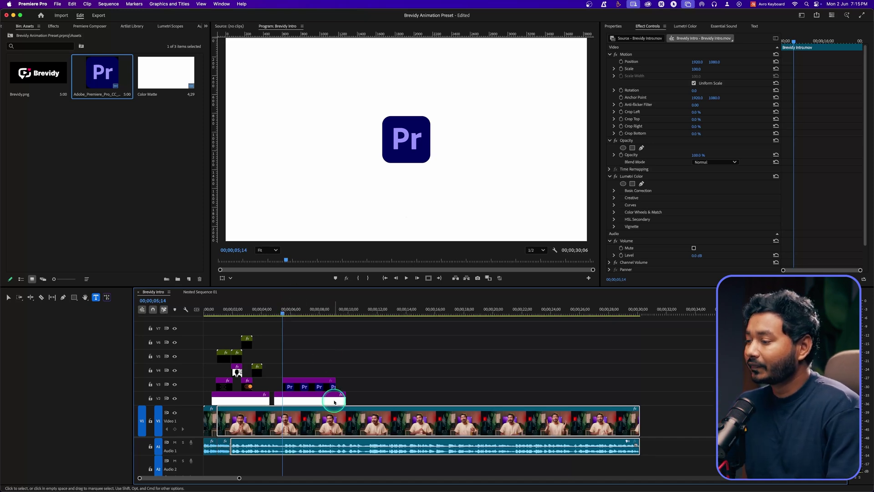
click(206, 26)
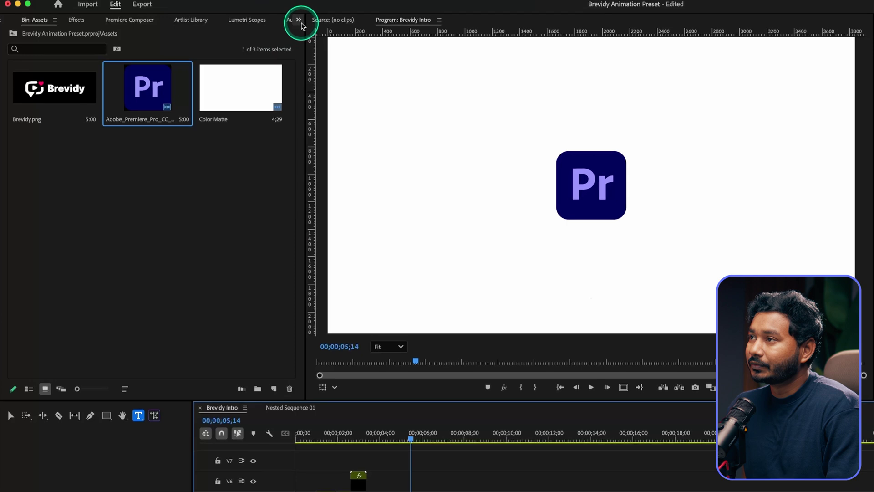
Apply a 3D Fly Swivel Fast intro to the Premiere icon clip via Brevidy
click(330, 129)
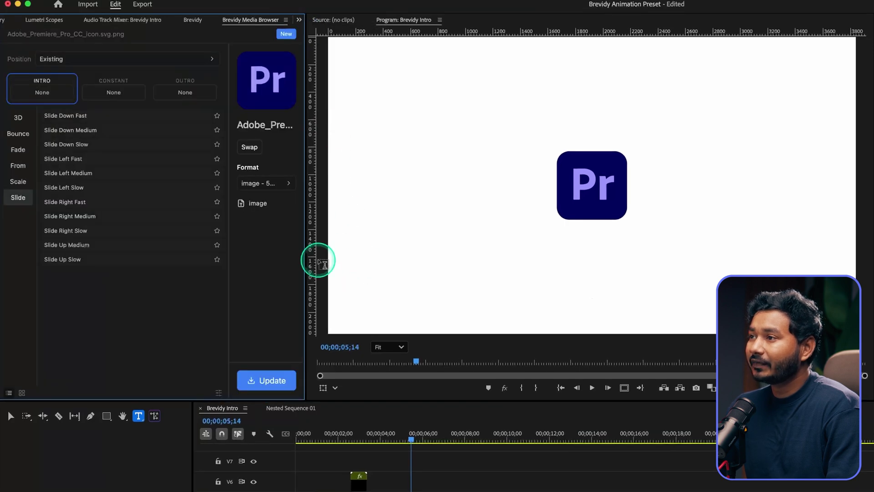
drag(304, 284, 357, 287)
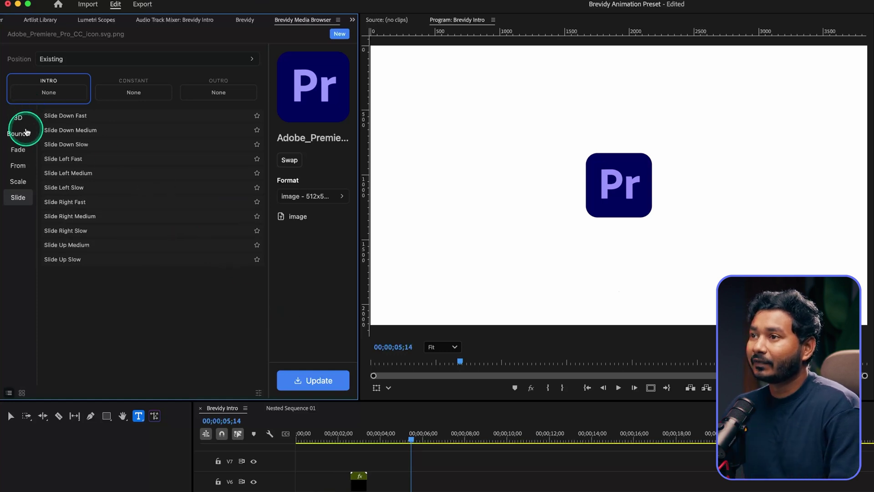
click(23, 120)
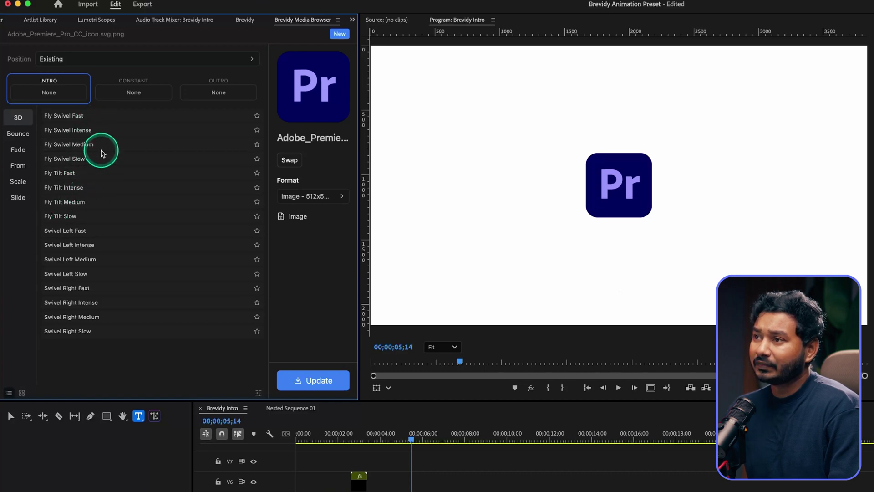
click(95, 118)
click(294, 378)
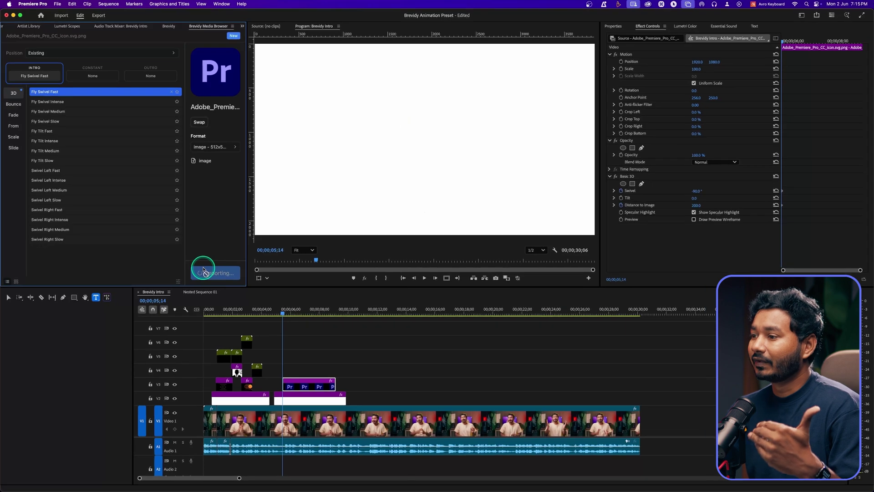
Preview the icon's swivel intro twice and reselect the icon clip
click(278, 314)
key(space)
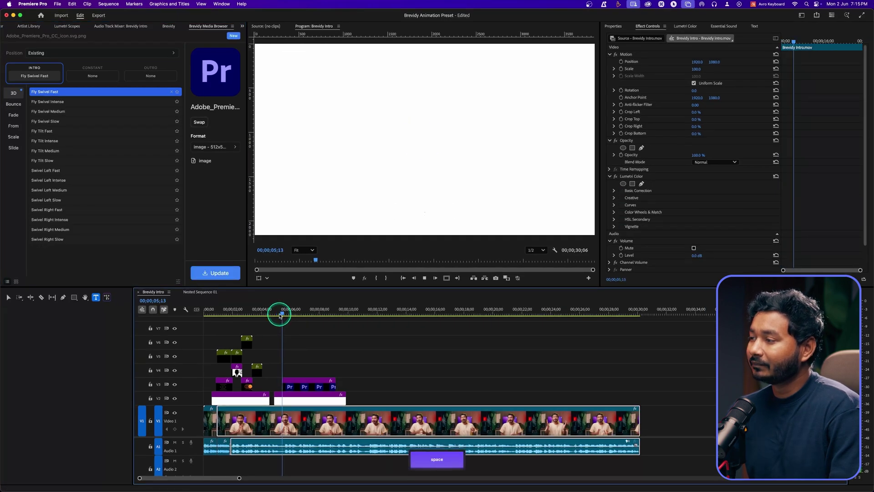
key(space)
key(space)
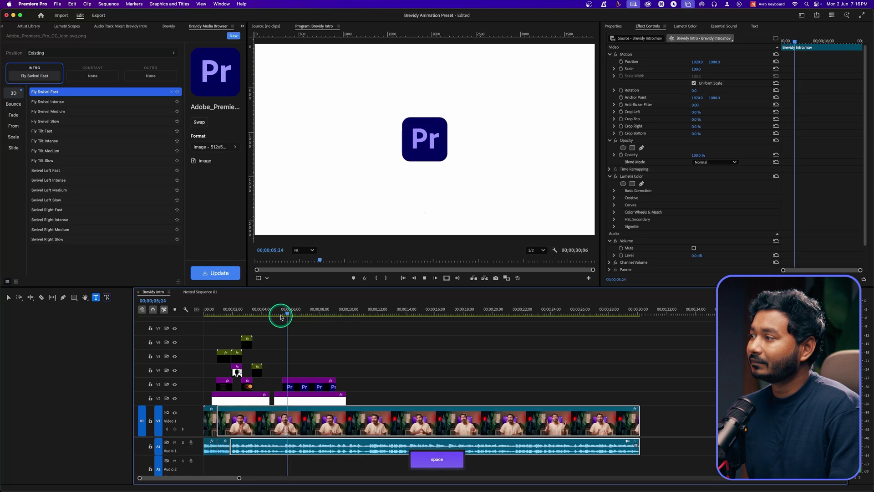
key(space)
key(space)
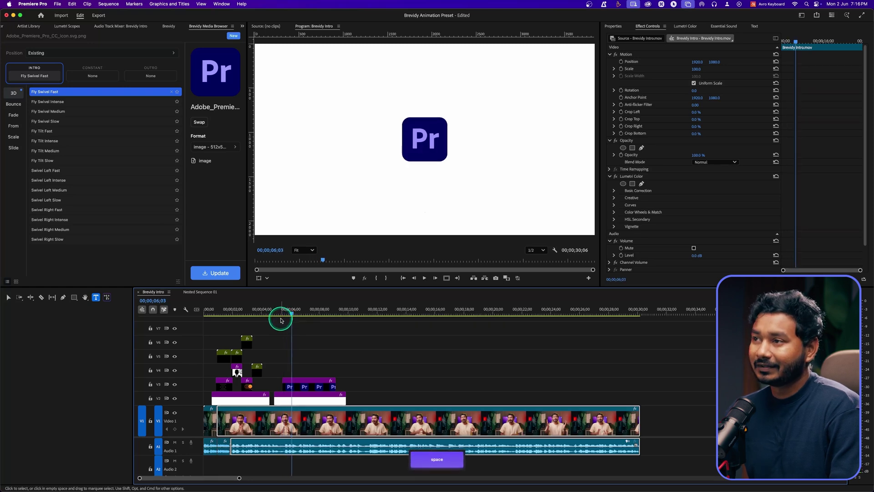
click(305, 387)
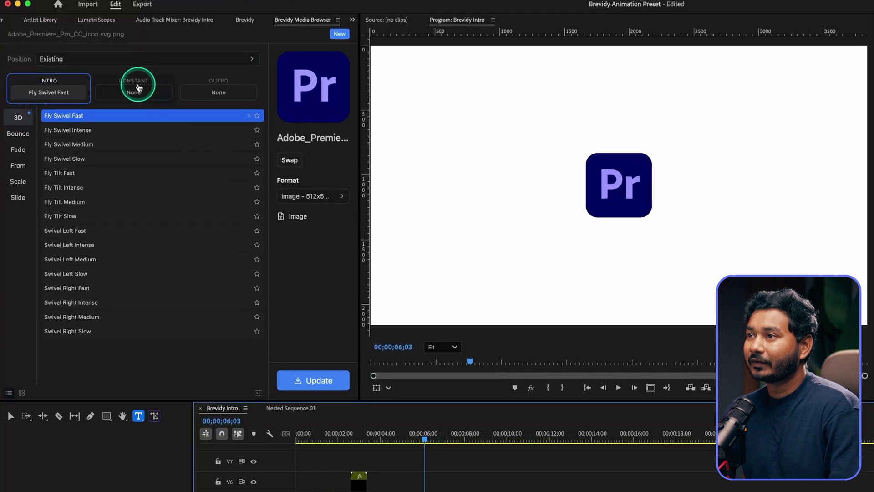
Set the icon's constant animation to Shake Both Subtle and apply it
click(97, 74)
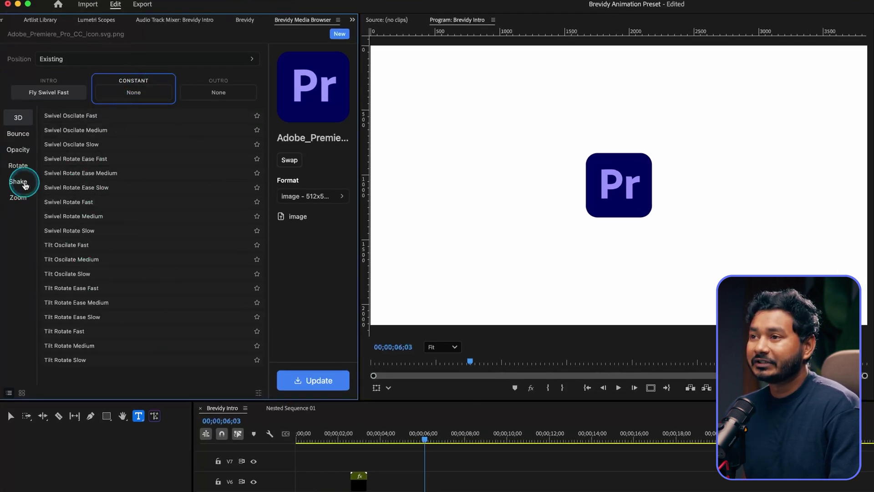
click(17, 181)
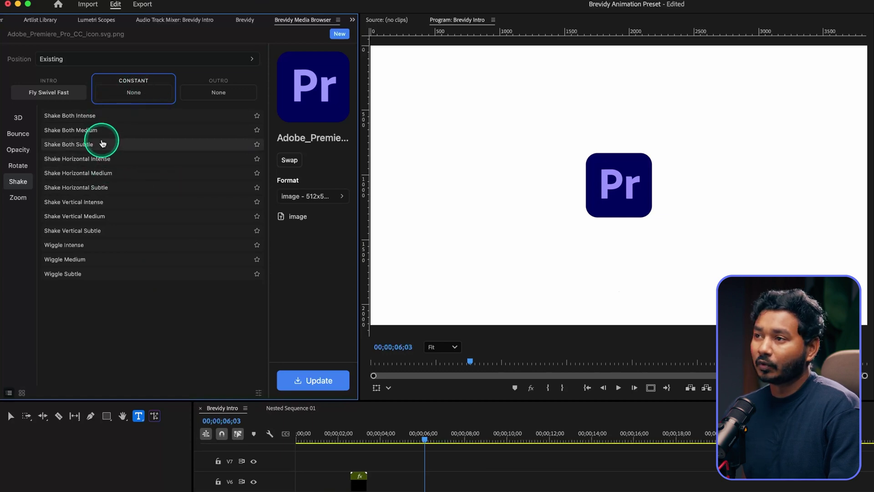
click(103, 146)
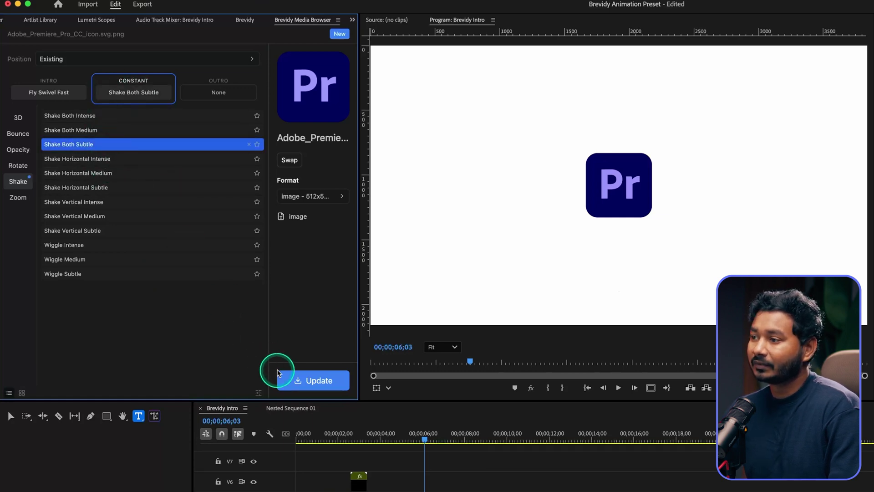
click(315, 382)
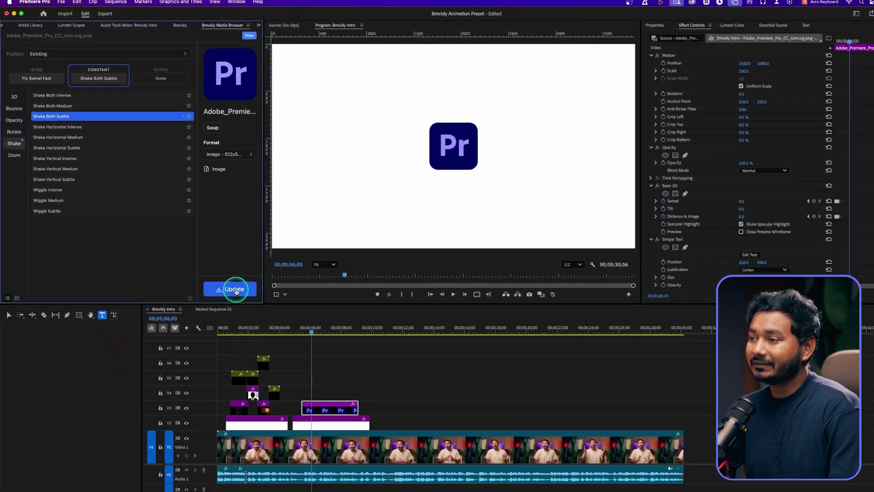
click(141, 143)
click(213, 273)
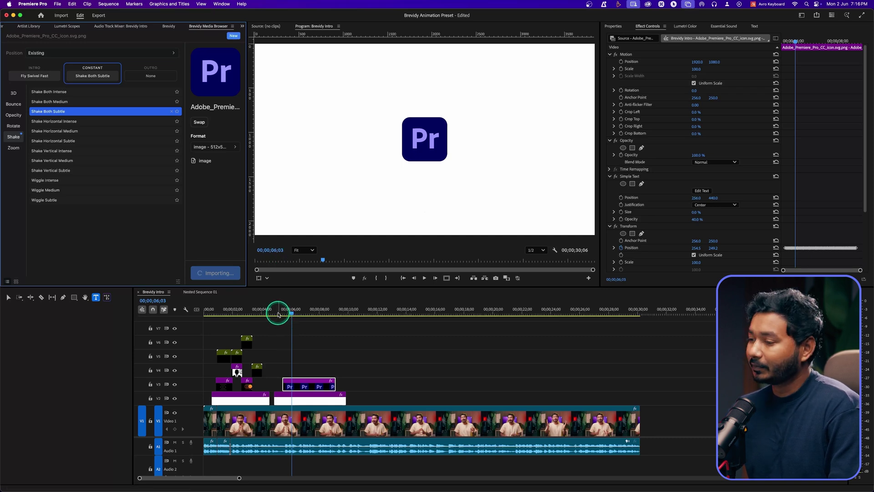
Preview the shaking icon, then select the OUTRO slot
click(277, 314)
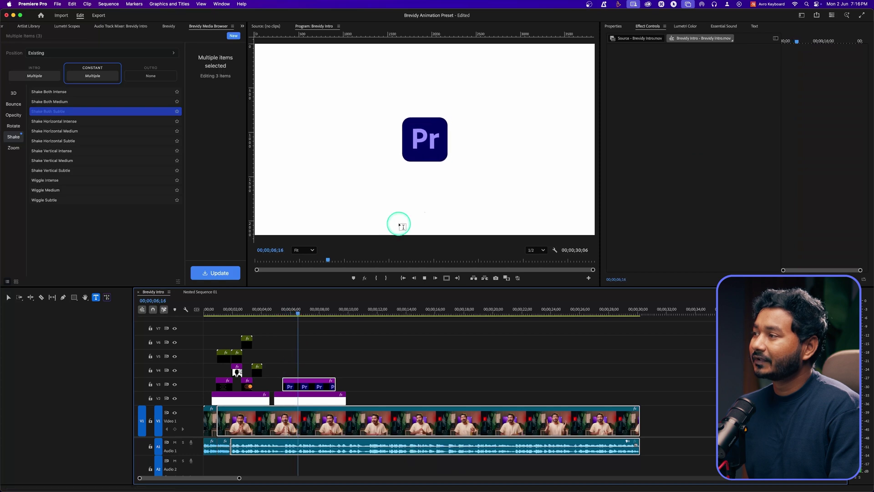
key(space)
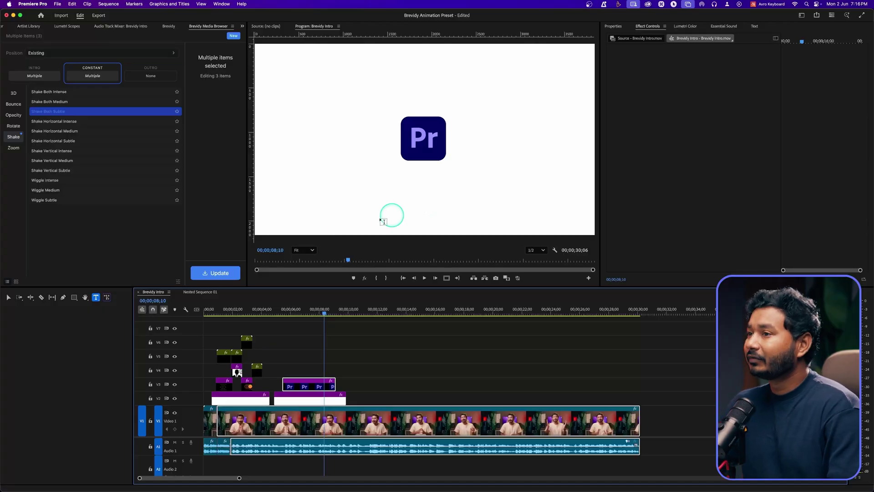
click(150, 72)
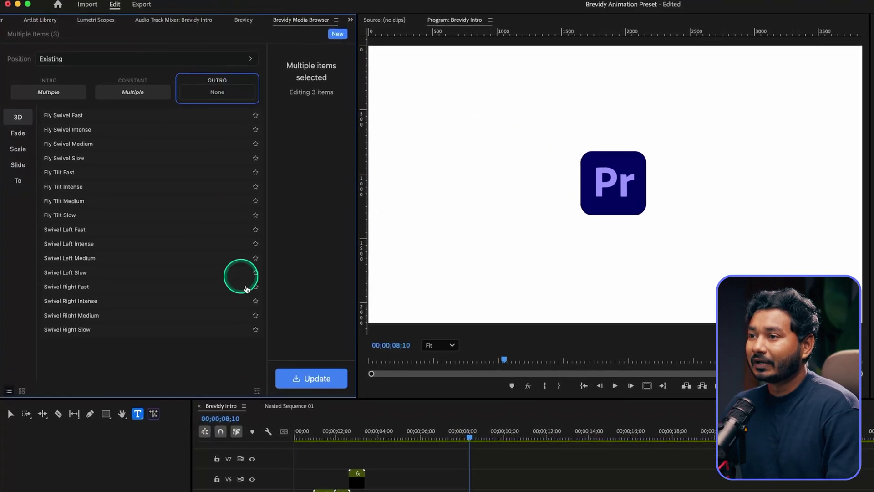
Apply a Slide Down Slow outro to the icon and play back from 04;20
click(18, 165)
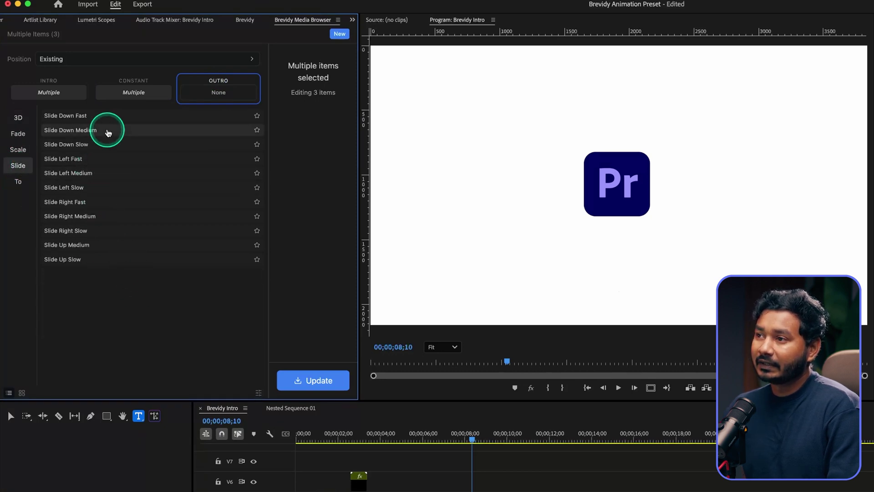
click(107, 144)
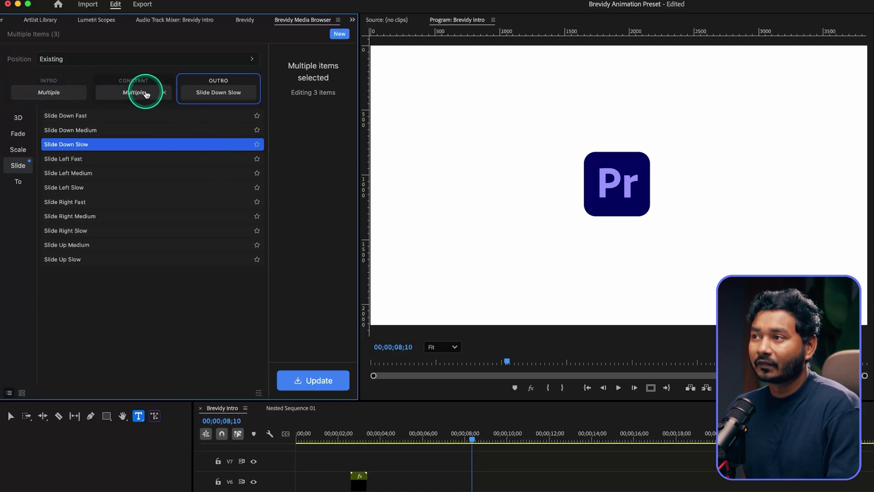
click(335, 380)
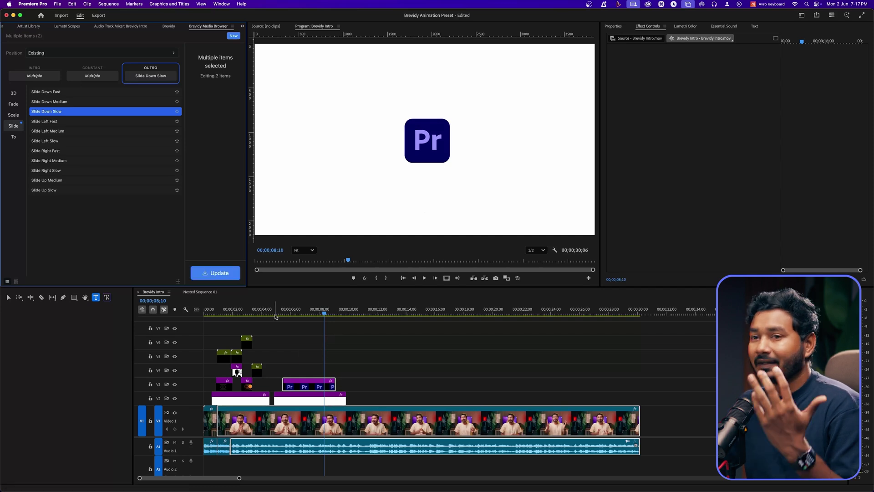
drag(279, 314, 271, 319)
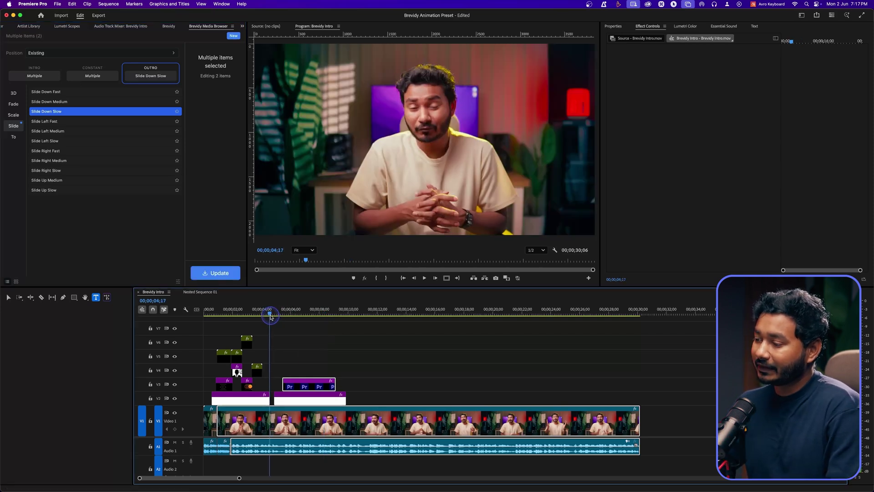
key(space)
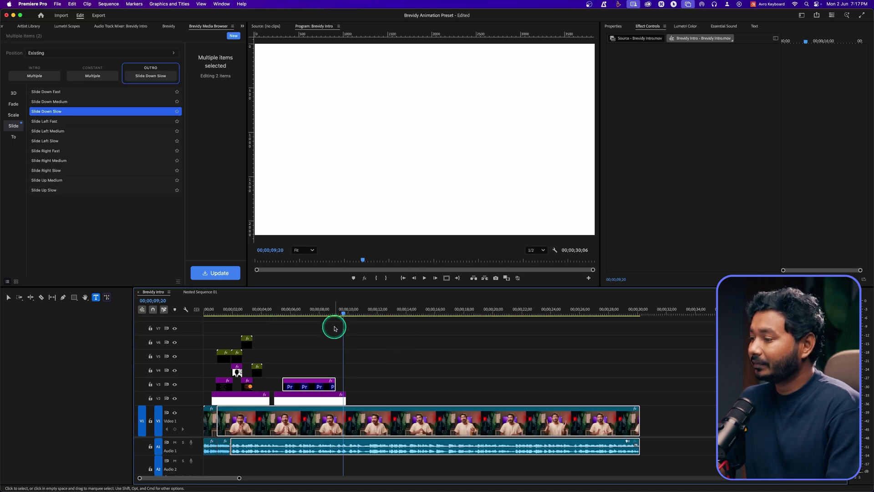
Extend the V2 white matte clip by +4;05 and park the playhead at 09;08
drag(344, 400, 405, 399)
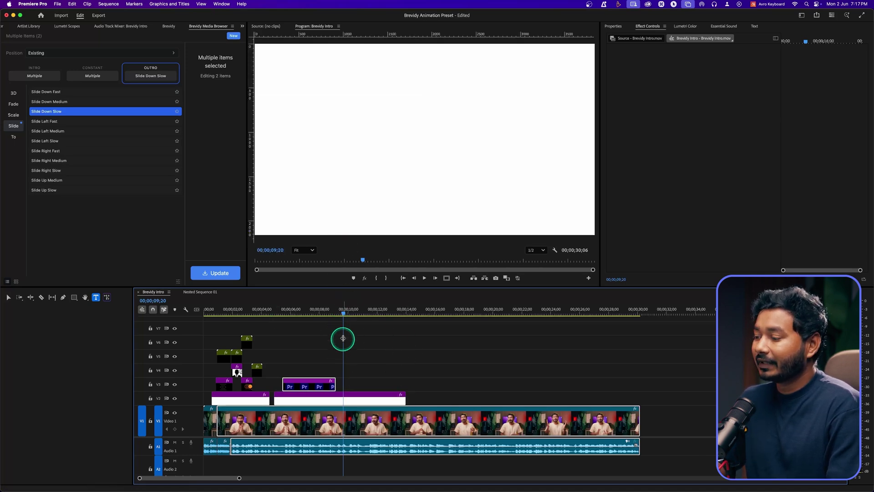
click(337, 320)
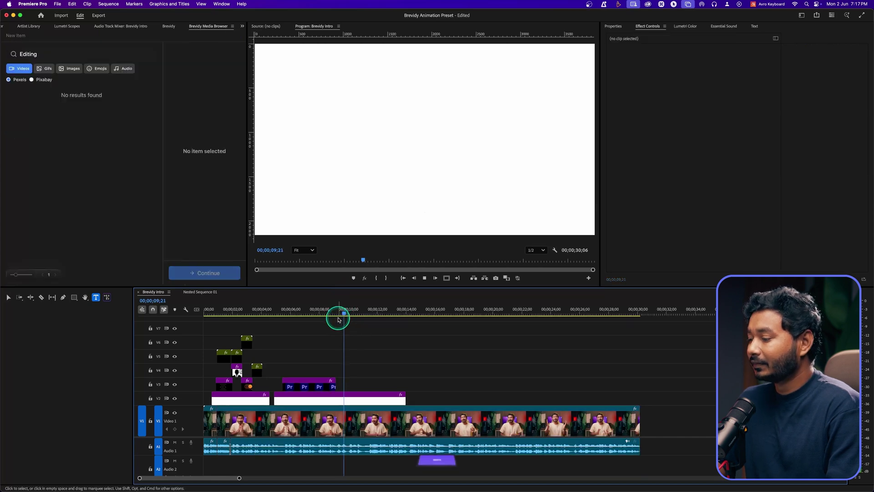
key(space)
click(339, 313)
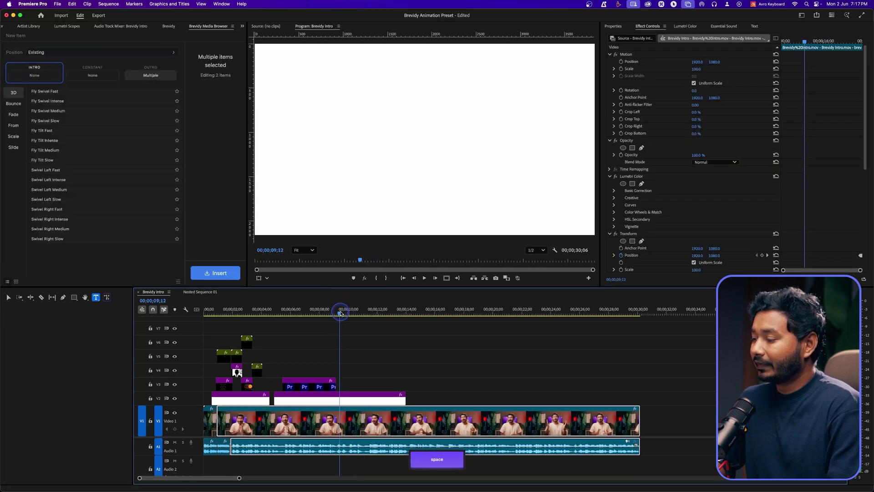
drag(338, 314, 338, 313)
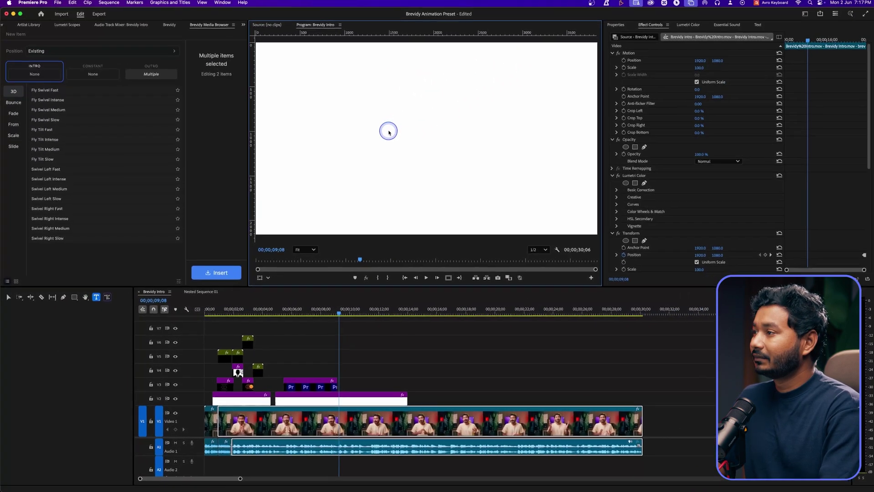
Add a text title reading 'DRAG' in the Program monitor and select its text
click(529, 44)
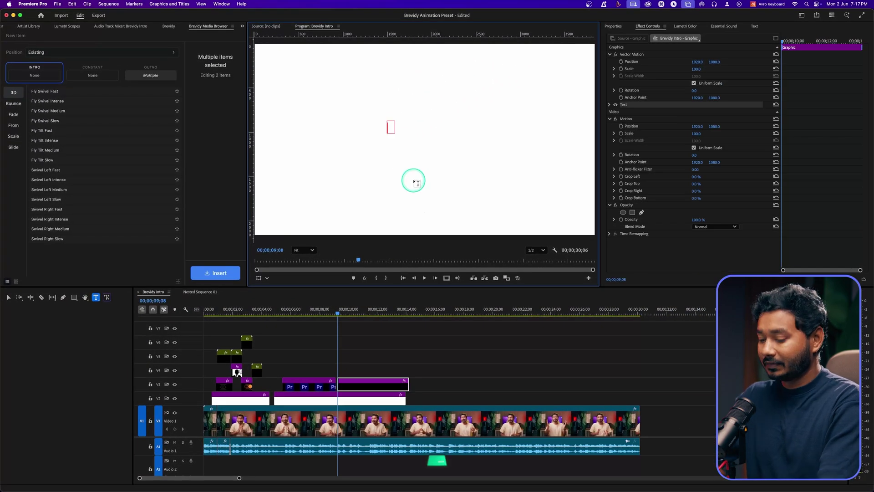
text(DRAG)
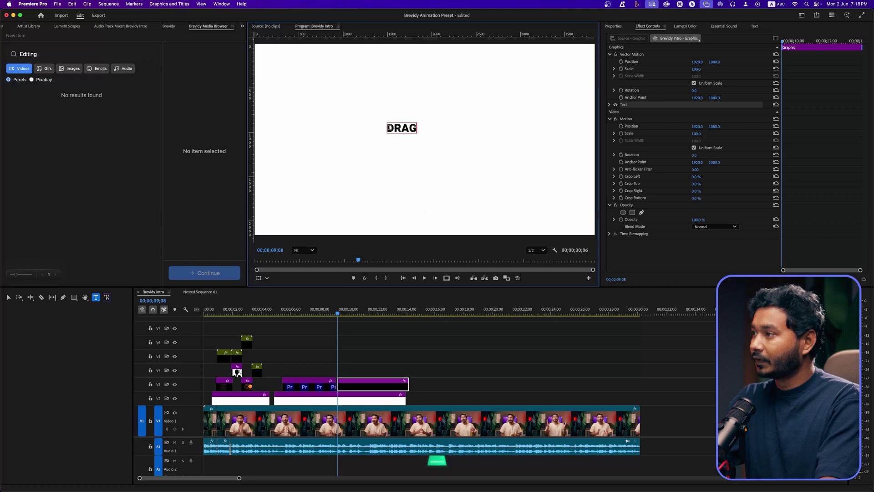
key(super+a)
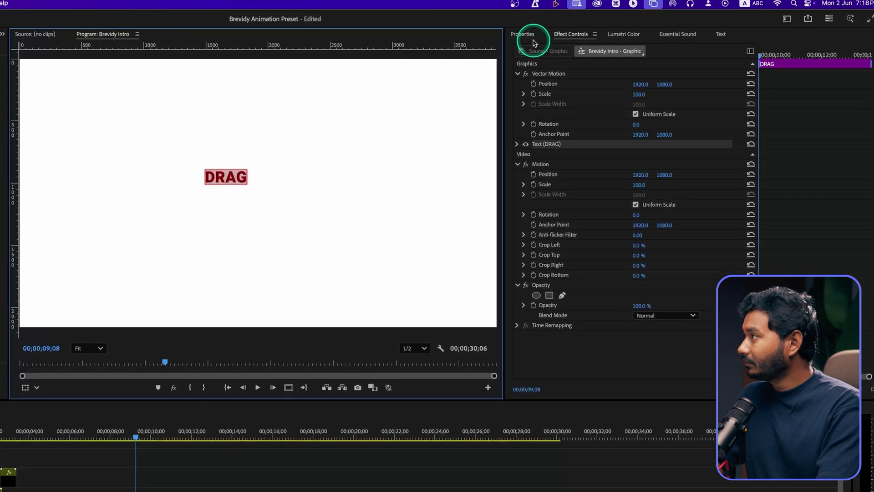
Set the DRAG text to font size 205, centre-aligned and centred horizontally and vertically in frame
click(532, 37)
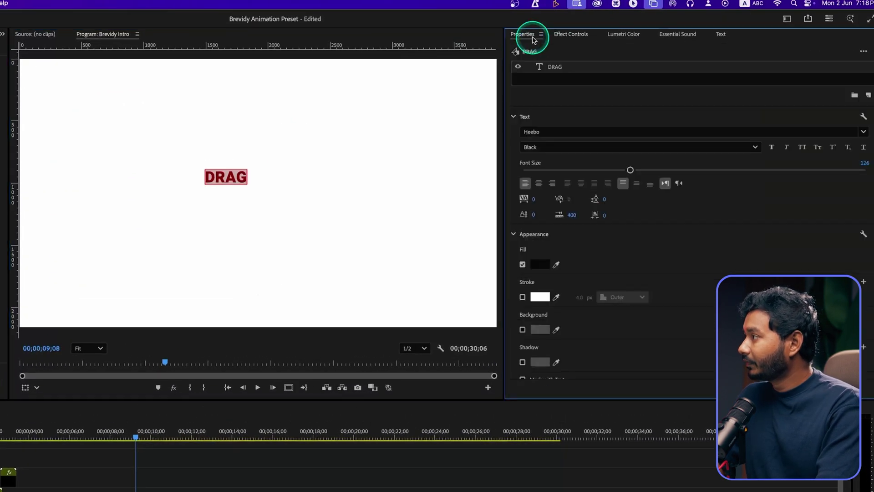
drag(635, 172, 696, 170)
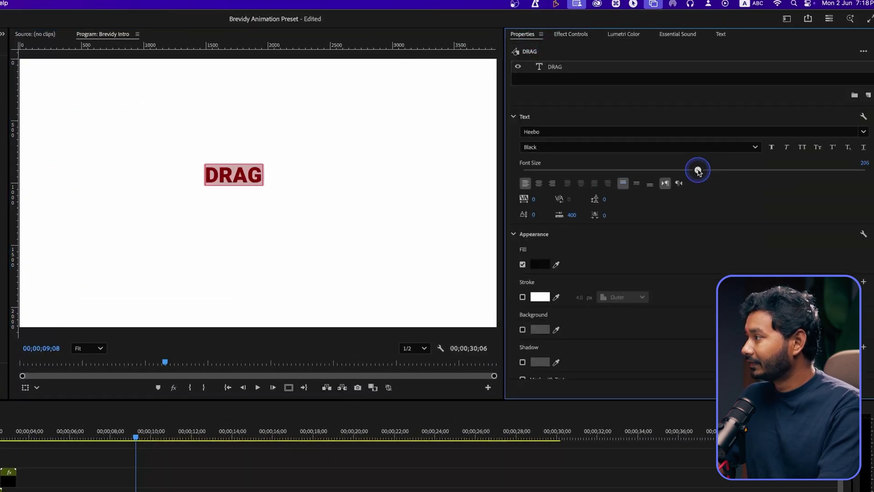
click(540, 183)
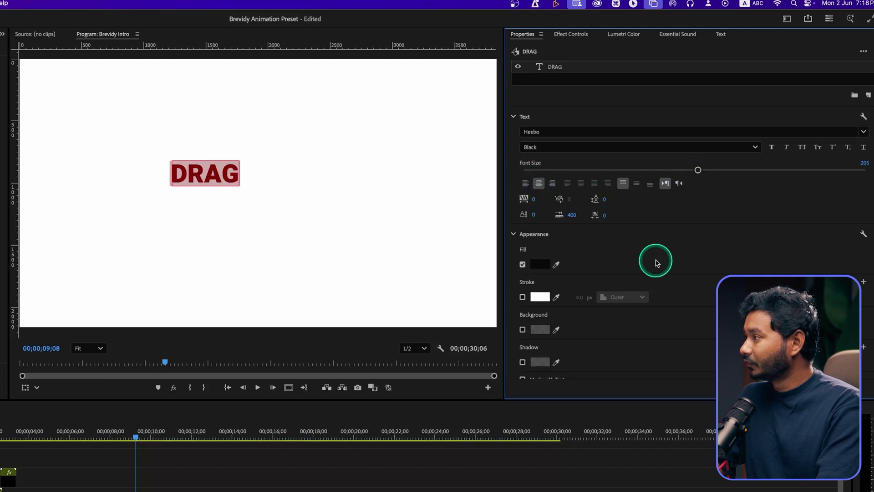
scroll(657, 262, down, 5)
click(681, 185)
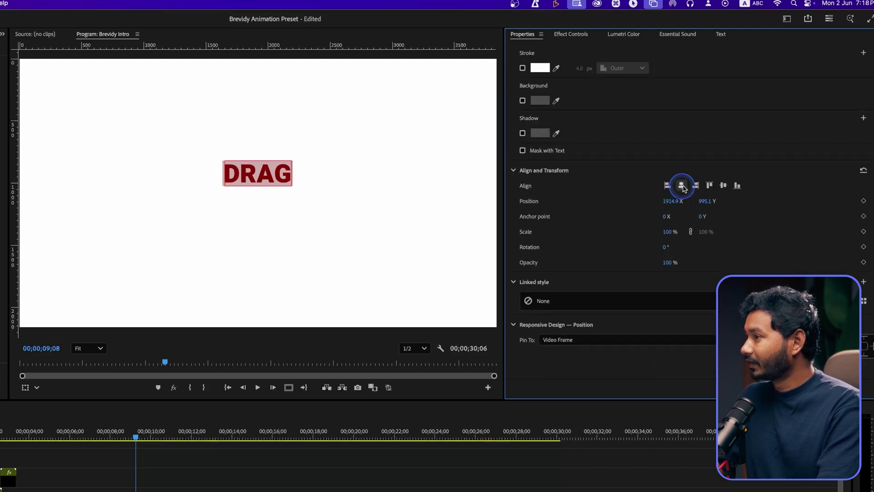
click(723, 185)
click(64, 283)
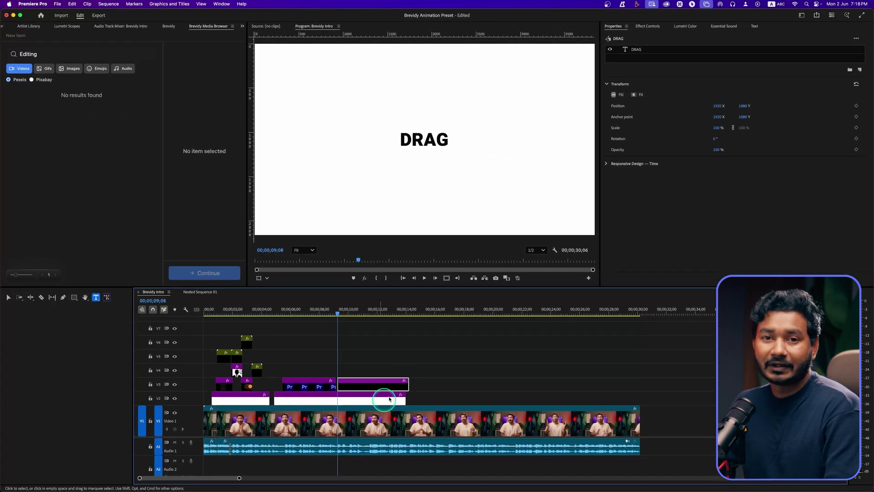
Nest the DRAG text clip into its own sequence and select the nested clip
right_click(371, 382)
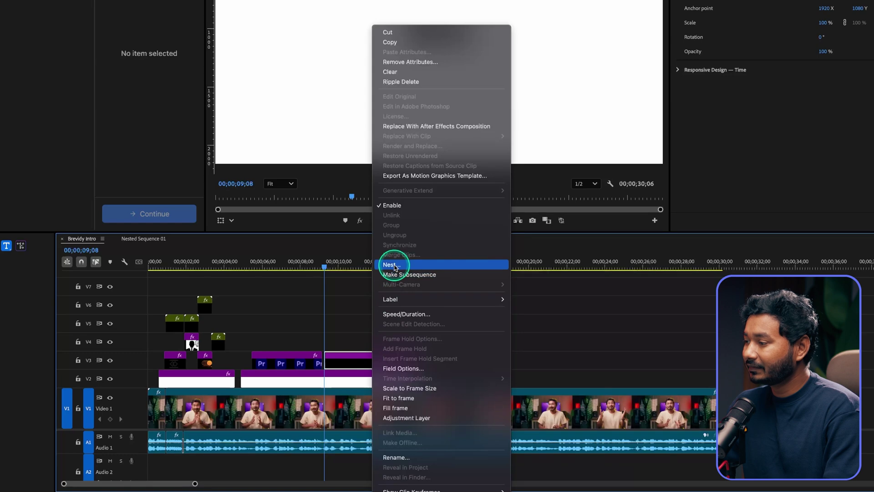
click(394, 265)
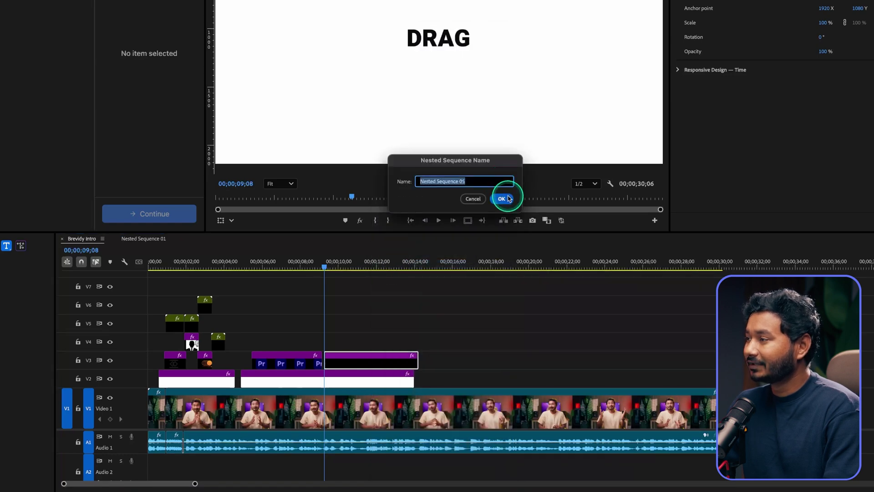
click(509, 198)
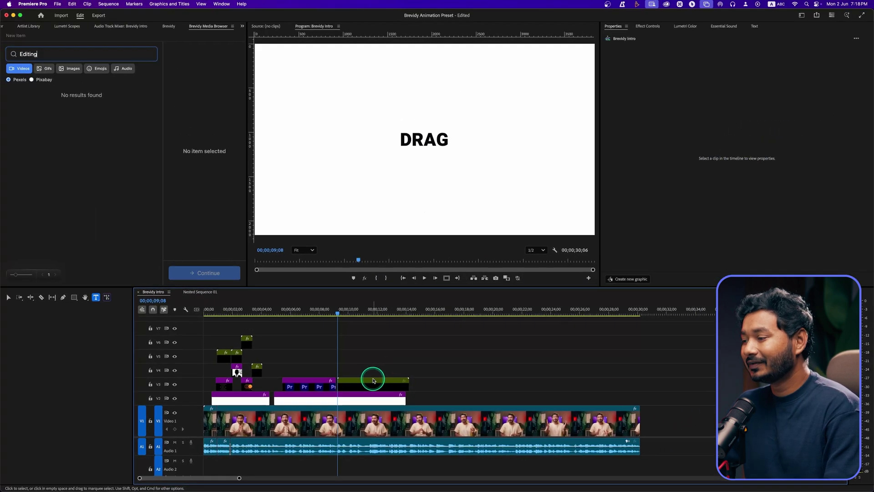
click(371, 360)
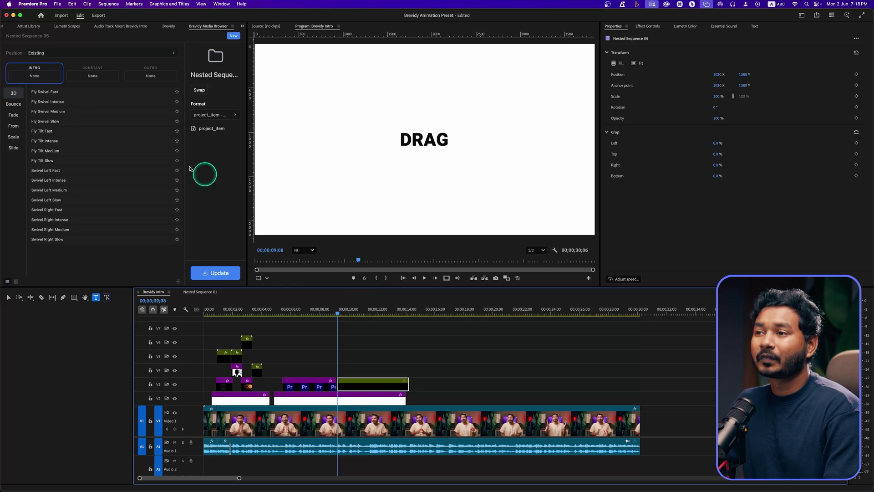
Apply a Bounce > Bounce Down Medium intro in Brevidy and preview the bouncing text
click(13, 104)
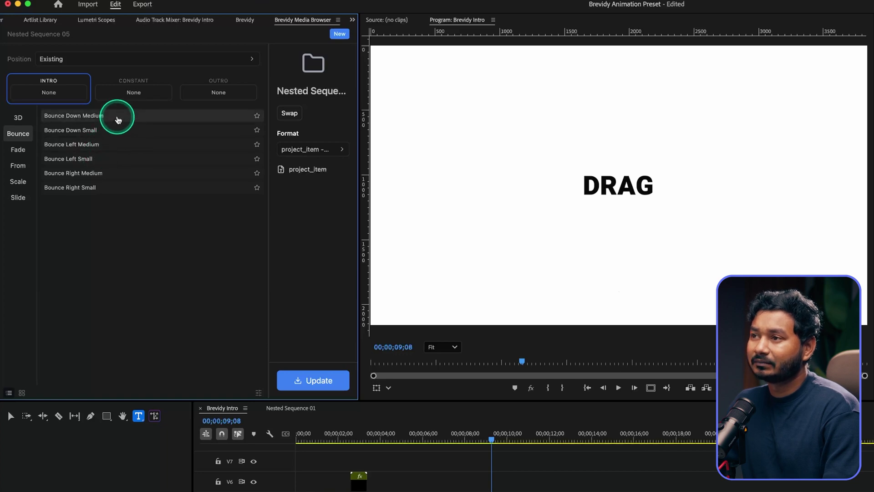
click(118, 120)
click(319, 380)
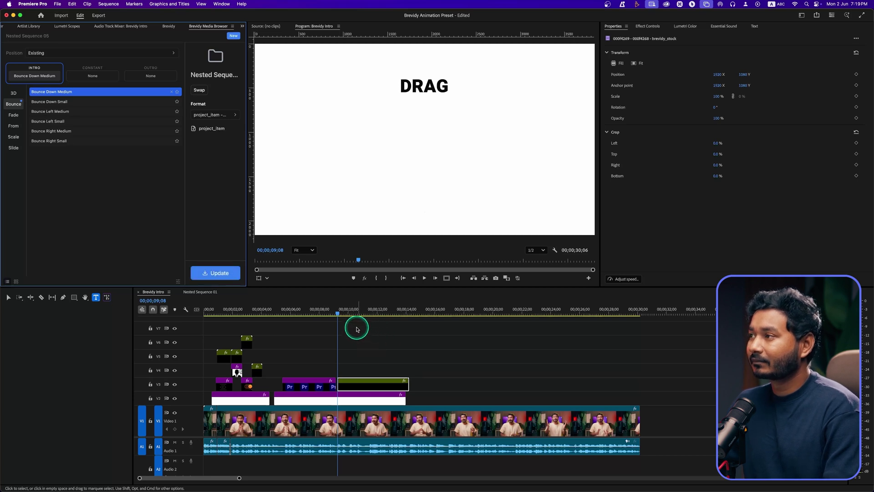
key(d)
key(space)
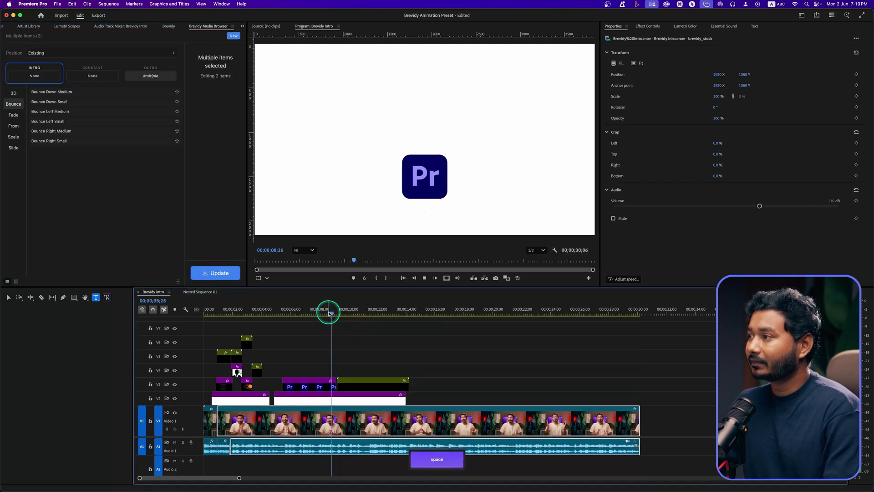
key(space)
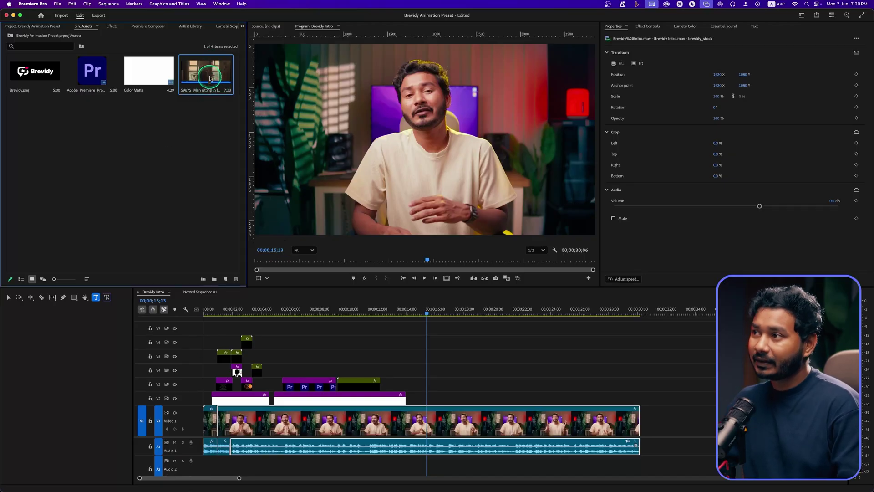
Place the man-at-desk stock clip on V2 after 15 seconds, scaled to Fill the frame
drag(207, 75, 426, 399)
click(454, 399)
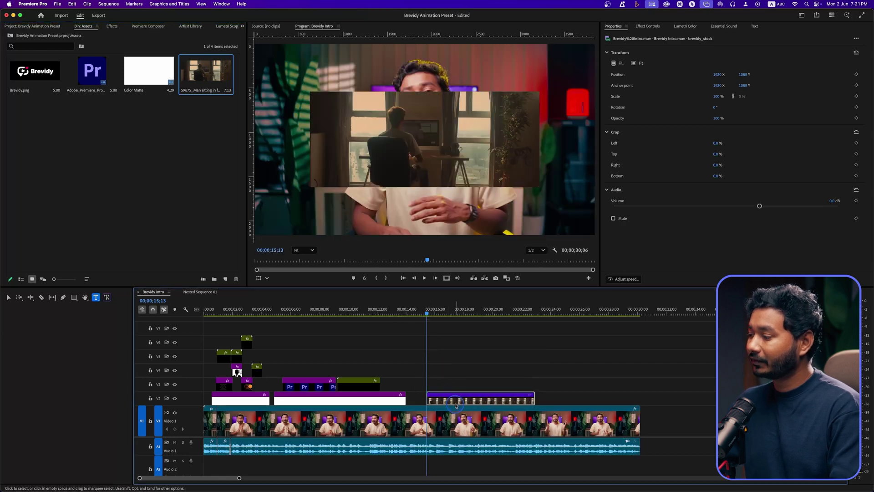
click(617, 64)
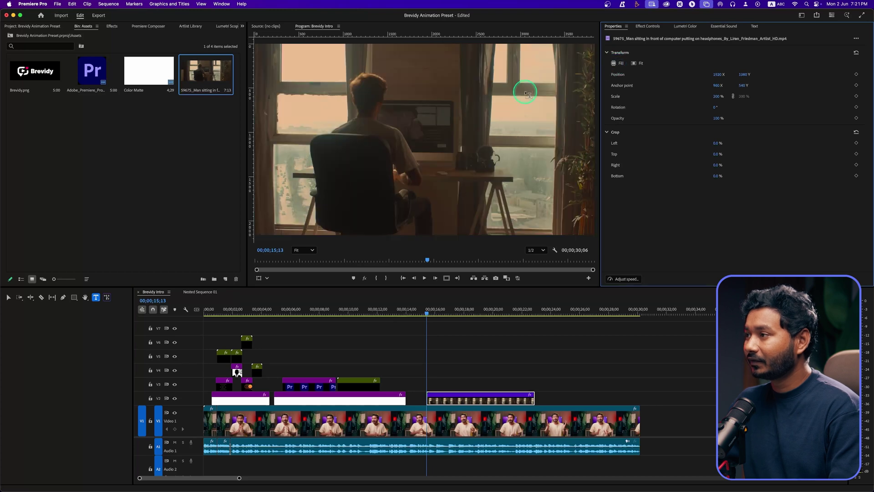
click(419, 314)
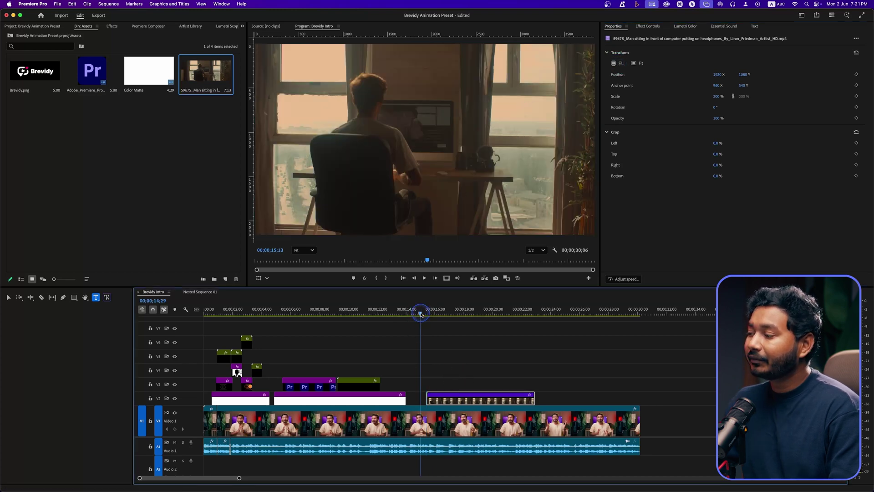
key(space)
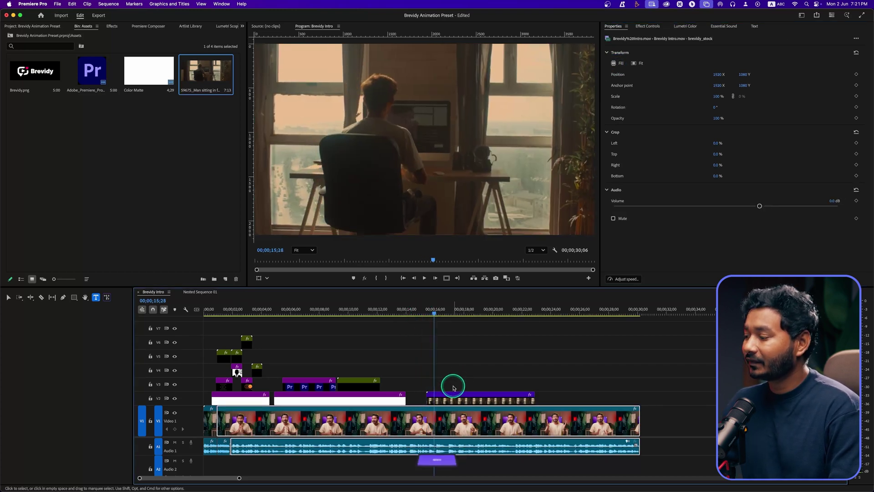
click(454, 399)
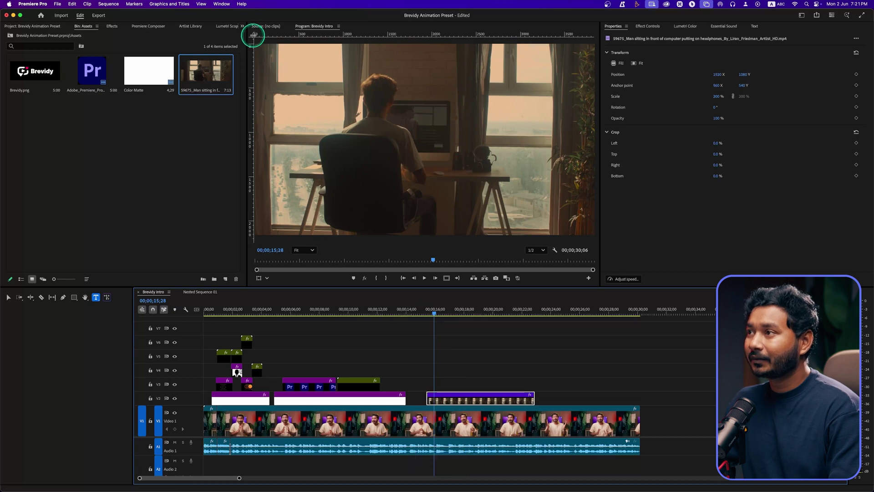
Give the stock clip a 3D > Fly Tilt Medium intro via Brevidy and preview it
click(243, 27)
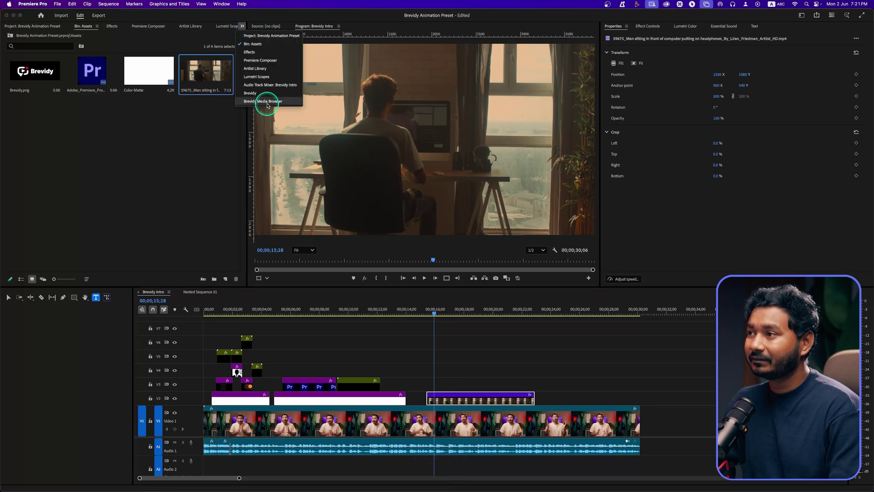
click(266, 102)
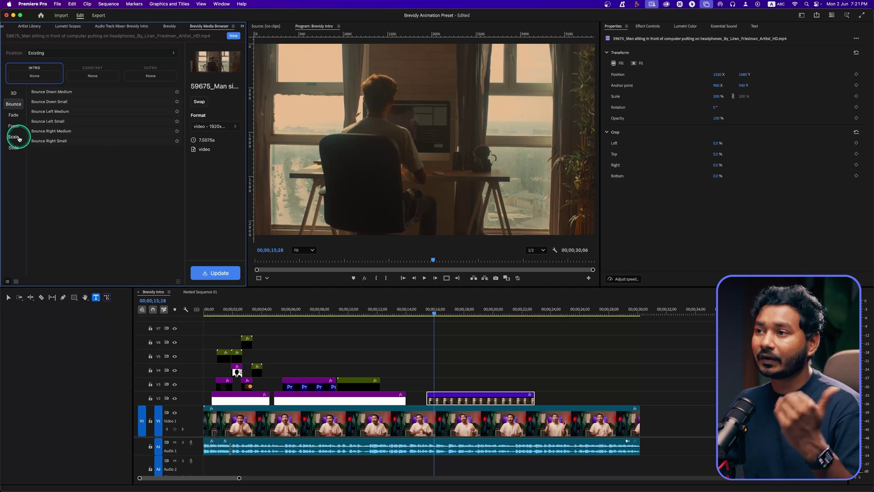
click(18, 96)
click(66, 102)
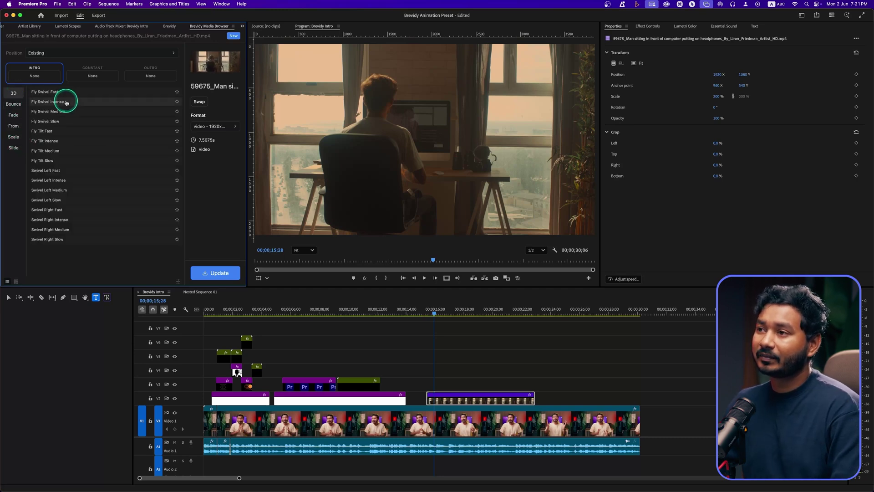
click(47, 151)
click(220, 273)
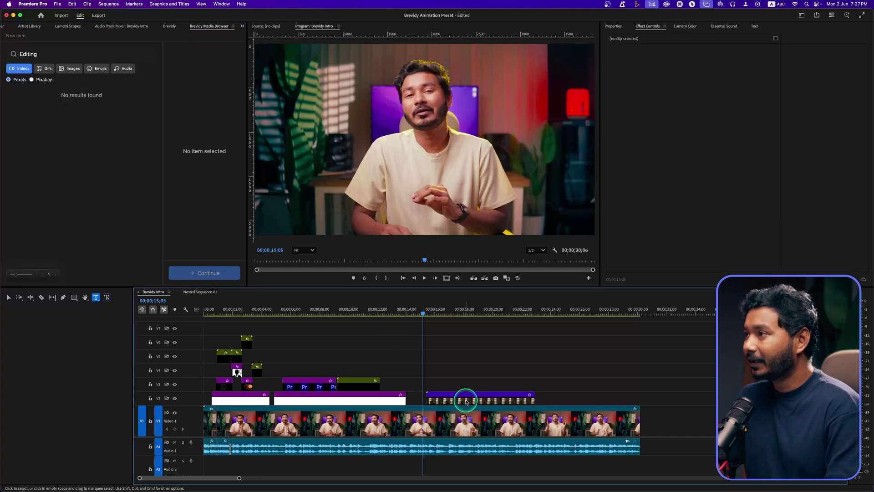
key(space)
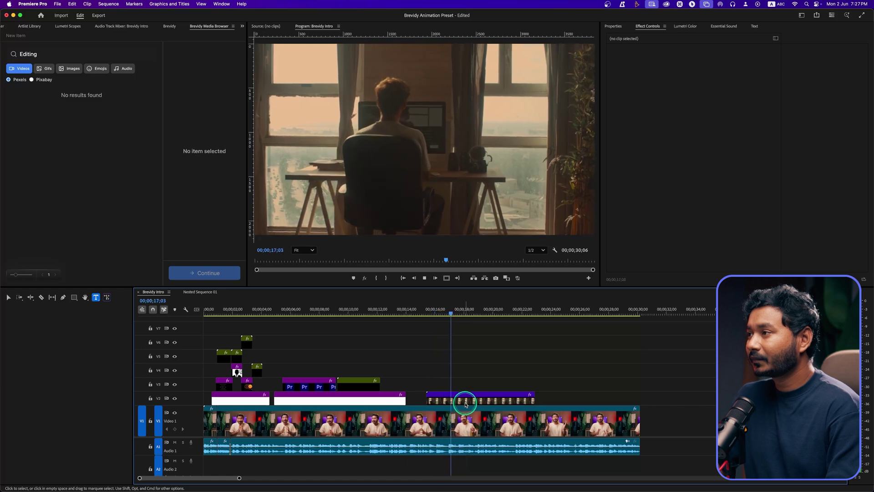
click(464, 409)
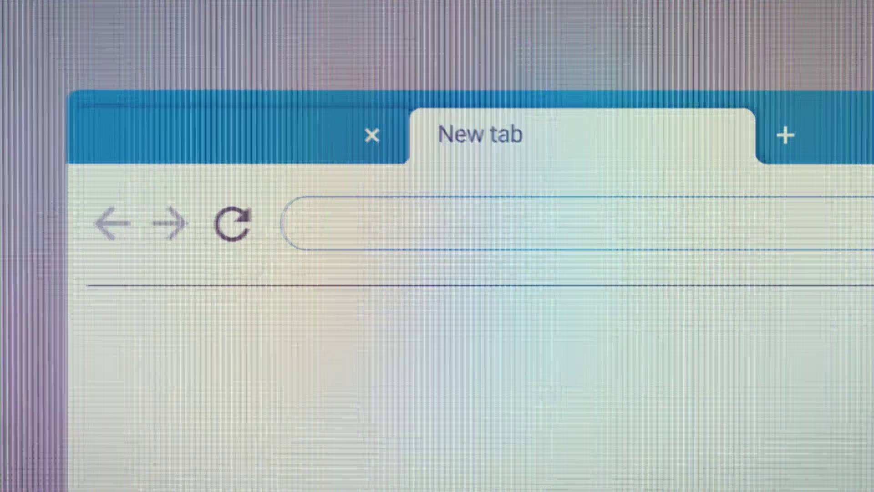
text(https://)
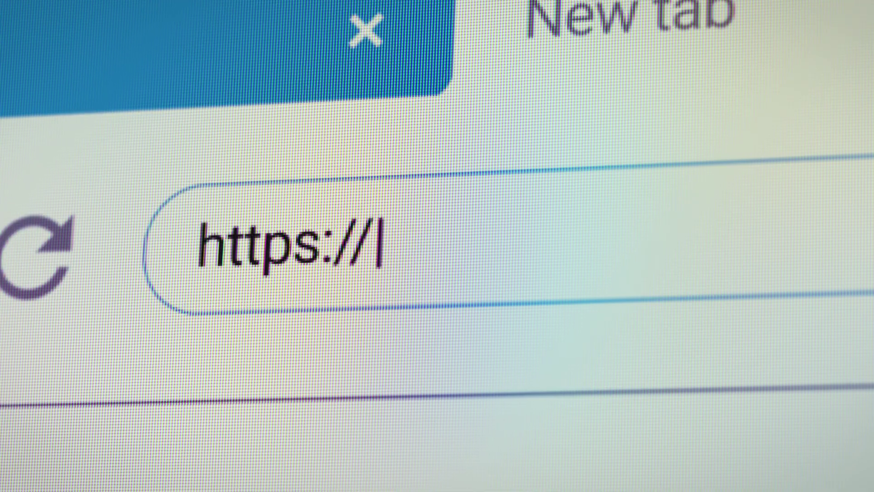
text(www.brevidy.pro)
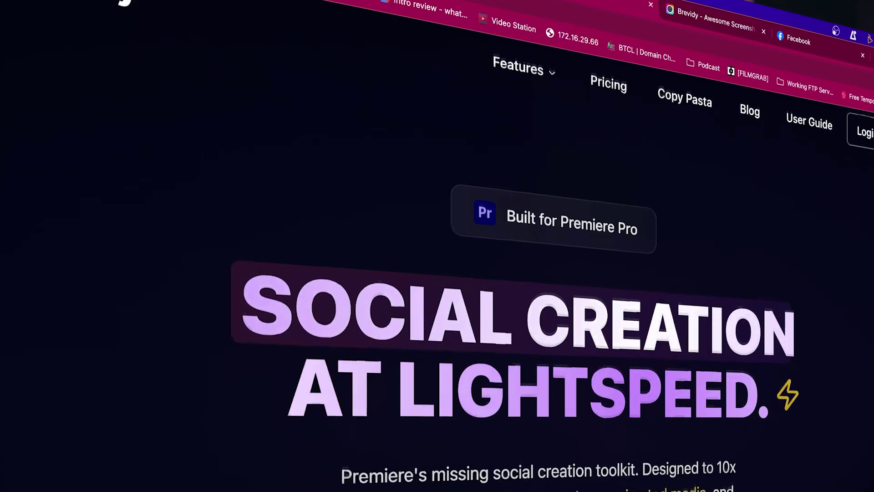
scroll(436, 246, down, 5)
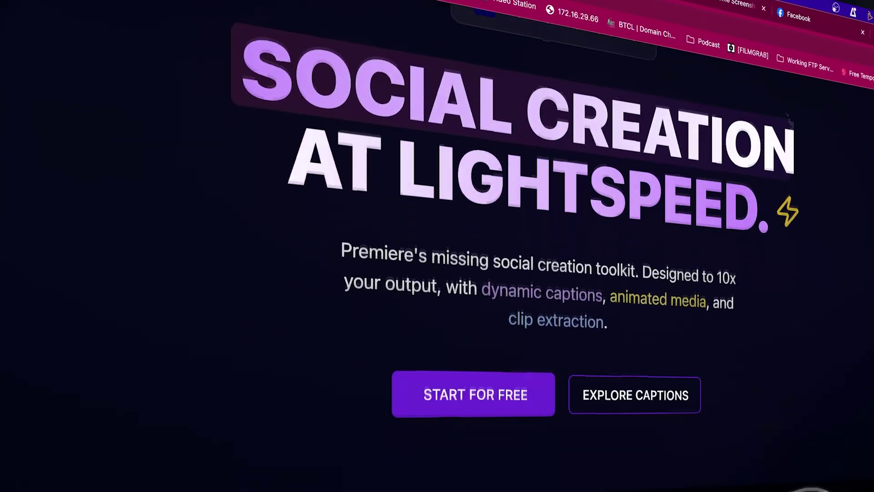
scroll(437, 246, down, 6)
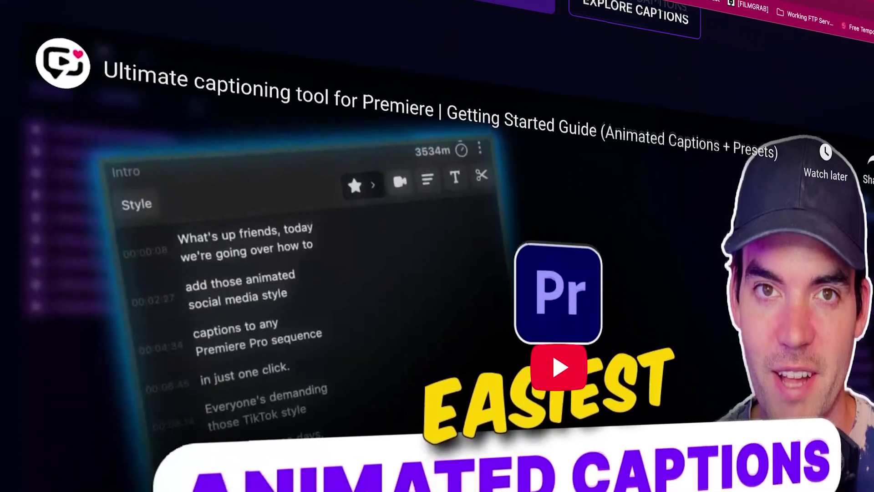
scroll(437, 246, down, 6)
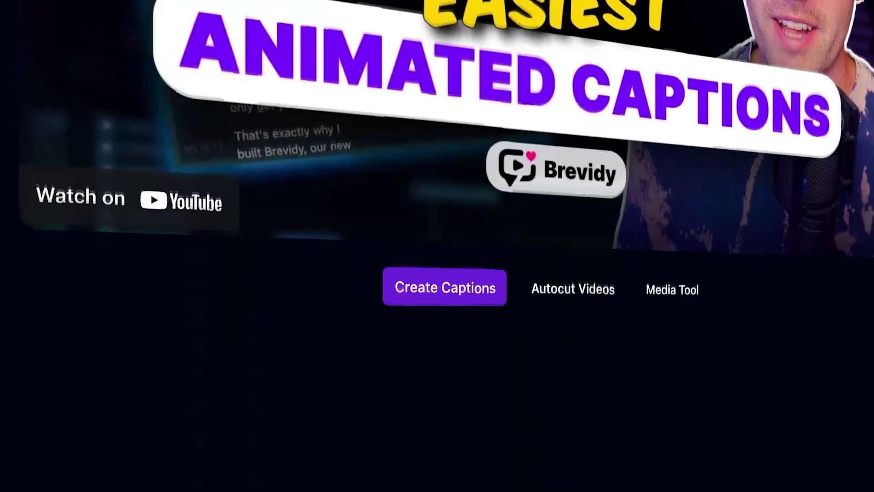
scroll(436, 246, down, 8)
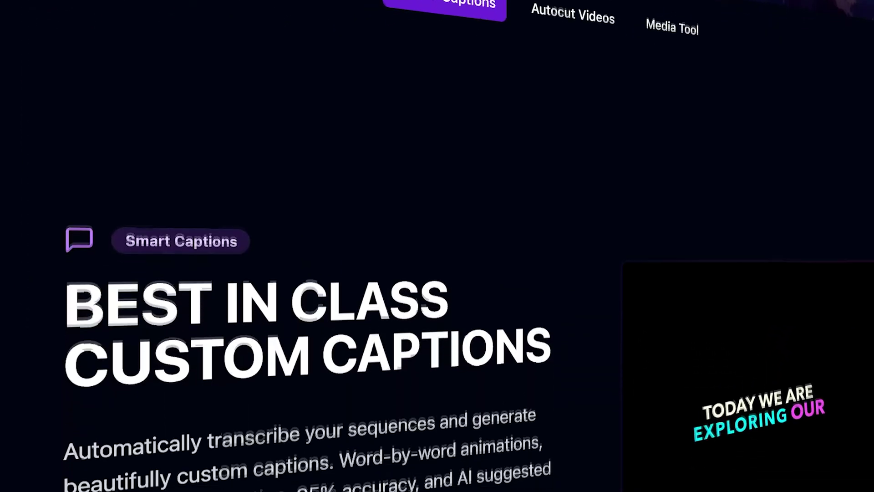
scroll(437, 246, down, 10)
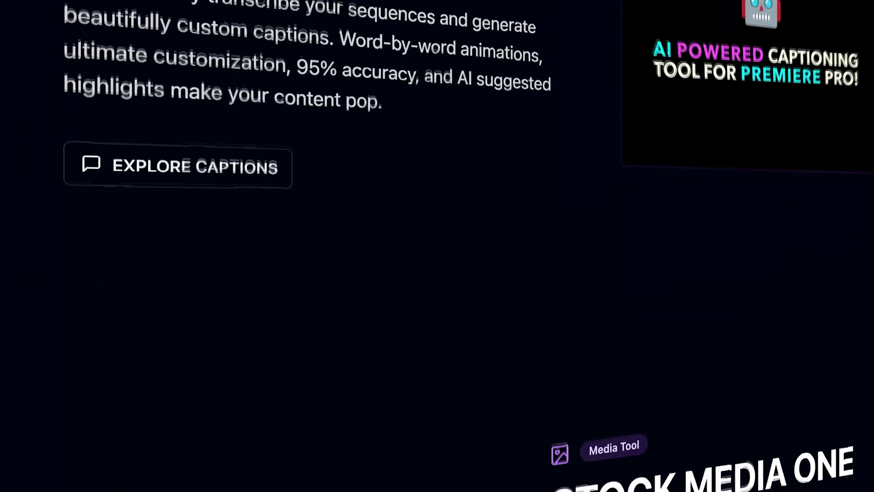
scroll(359, 98, down, 8)
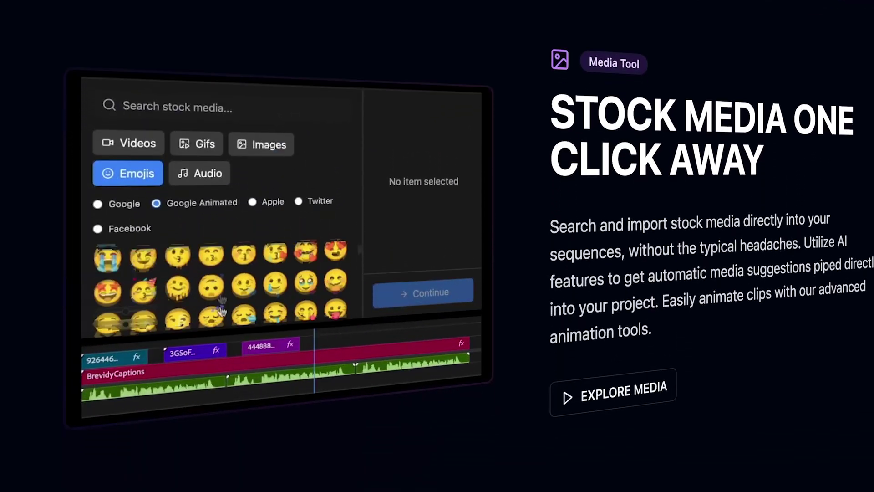
scroll(360, 97, down, 5)
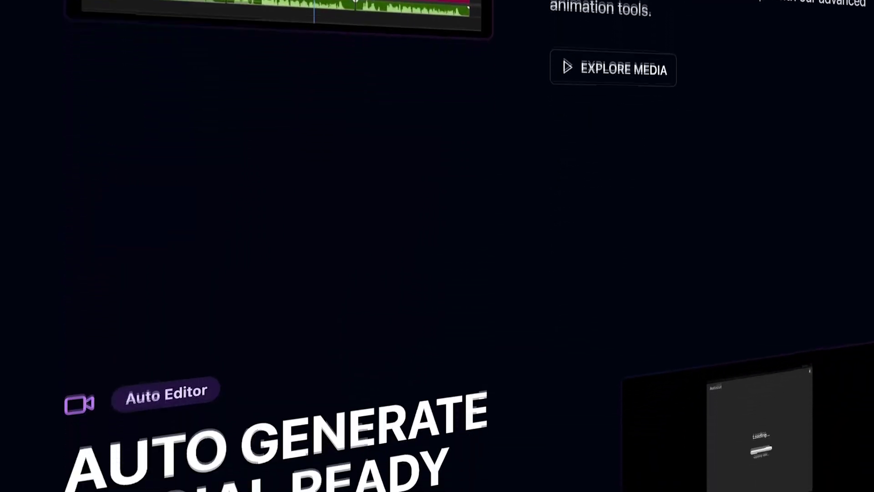